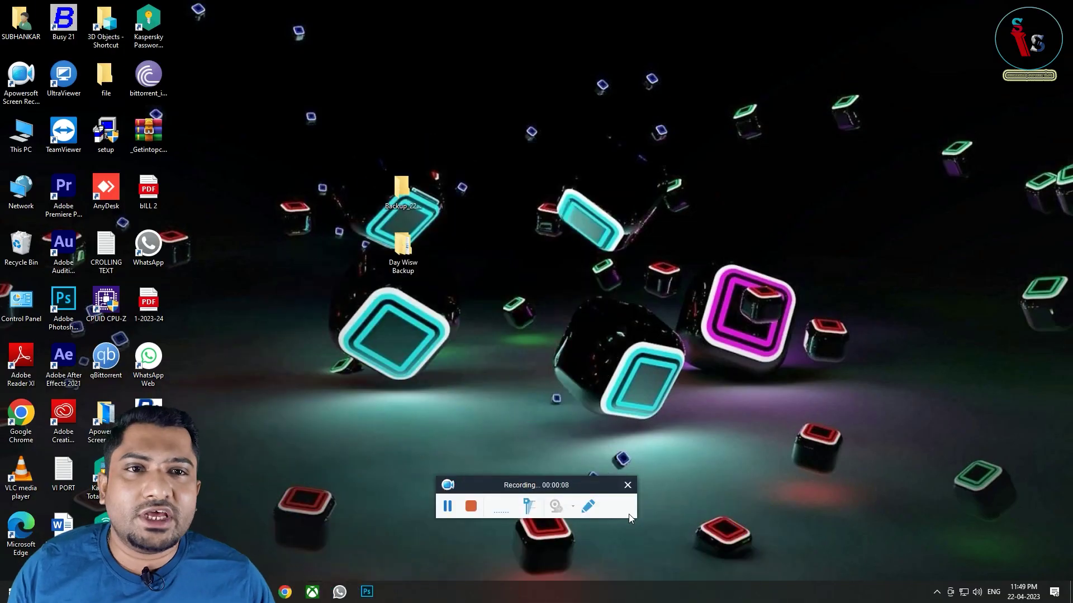
- Launch Busy 21 and accept the startup message and demo-mode notice
{"action": "left_click", "coordinate": [627, 485]}
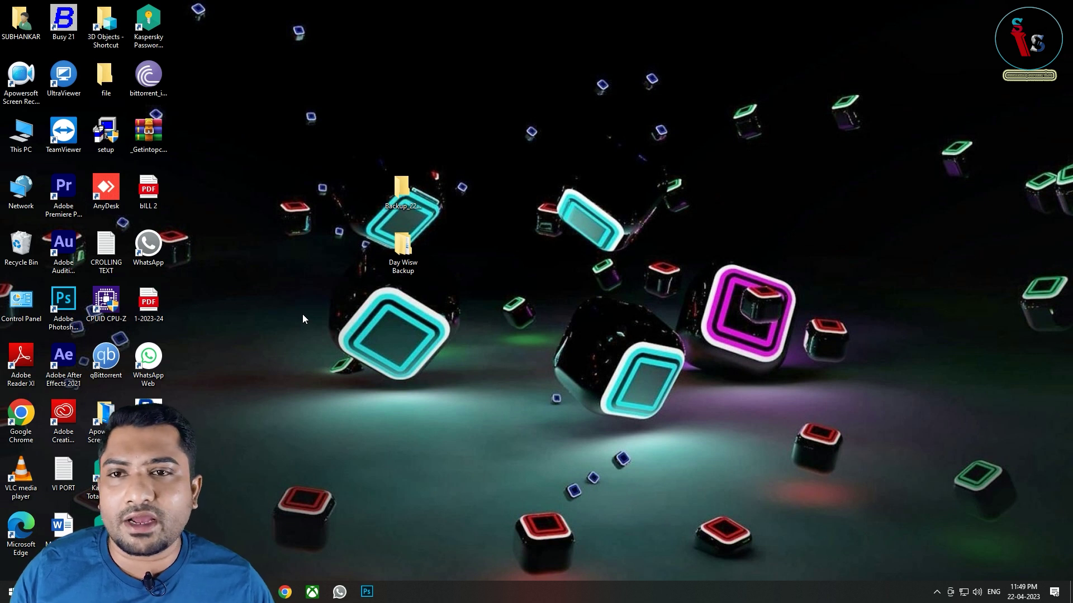
{"action": "double_click", "coordinate": [57, 31]}
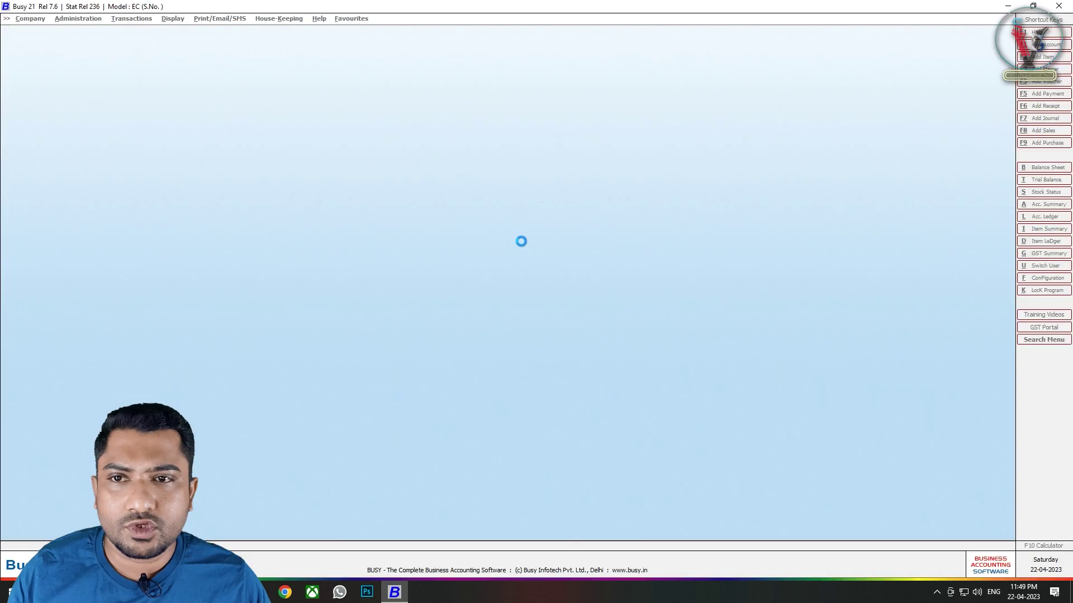
{"action": "left_click", "coordinate": [535, 338]}
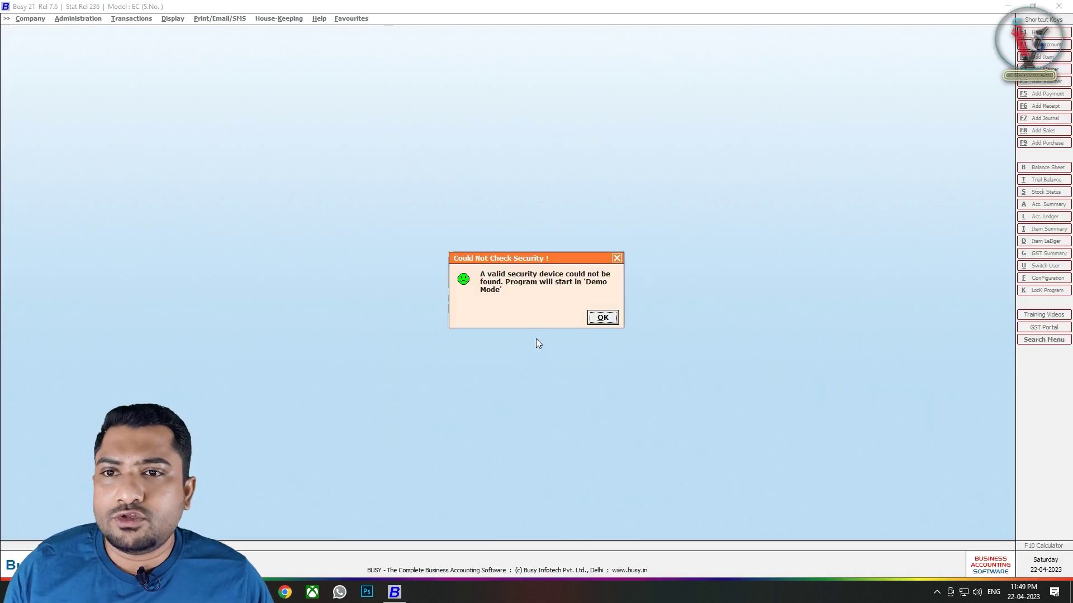
{"action": "left_click", "coordinate": [605, 320]}
- Choose Backup Data, select Tranning Company, and pass its login prompt
{"action": "key", "text": "Down"}
{"action": "key", "text": "Down"}
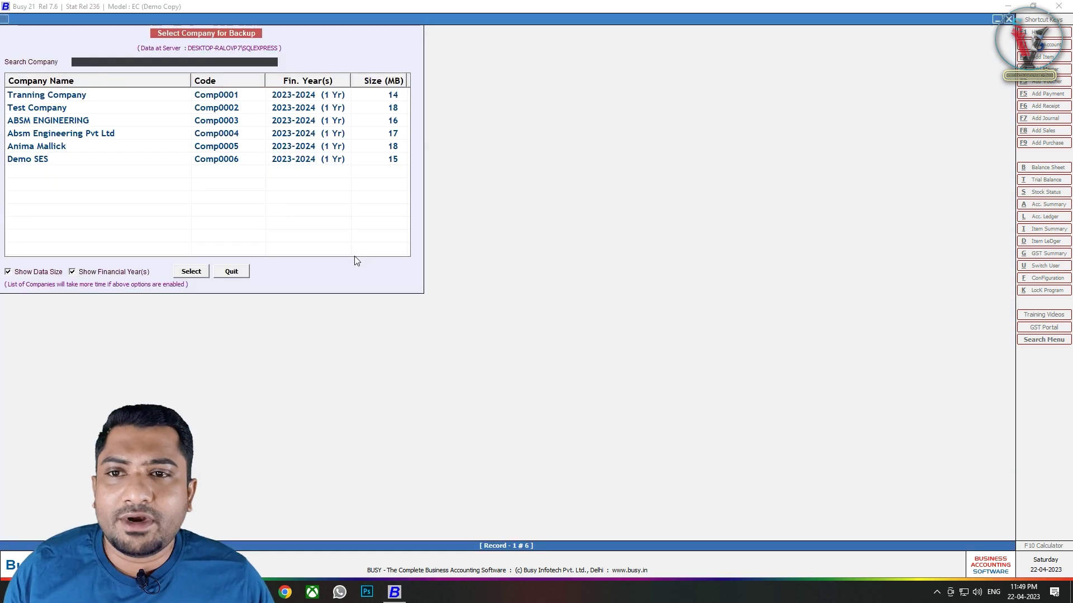
{"action": "key", "text": "Down"}
{"action": "key", "text": "Down"}
{"action": "key", "text": "Down"}
{"action": "key", "text": "Down"}
{"action": "key", "text": "Down"}
{"action": "key", "text": "Up"}
{"action": "key", "text": "Up"}
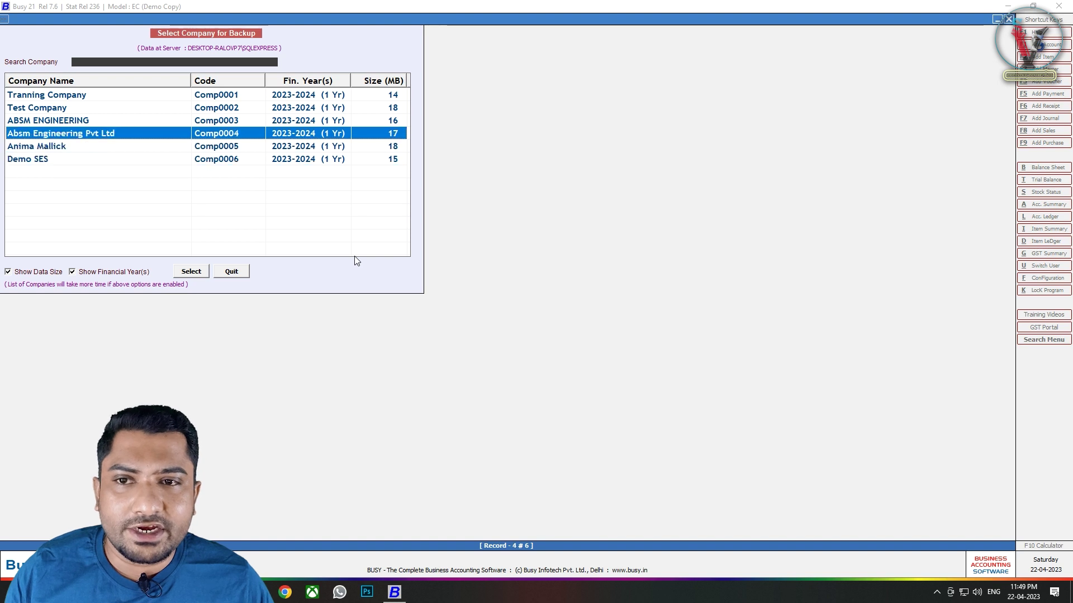
{"action": "key", "text": "Up"}
{"action": "key", "text": "Up"}
{"action": "key", "text": "Up"}
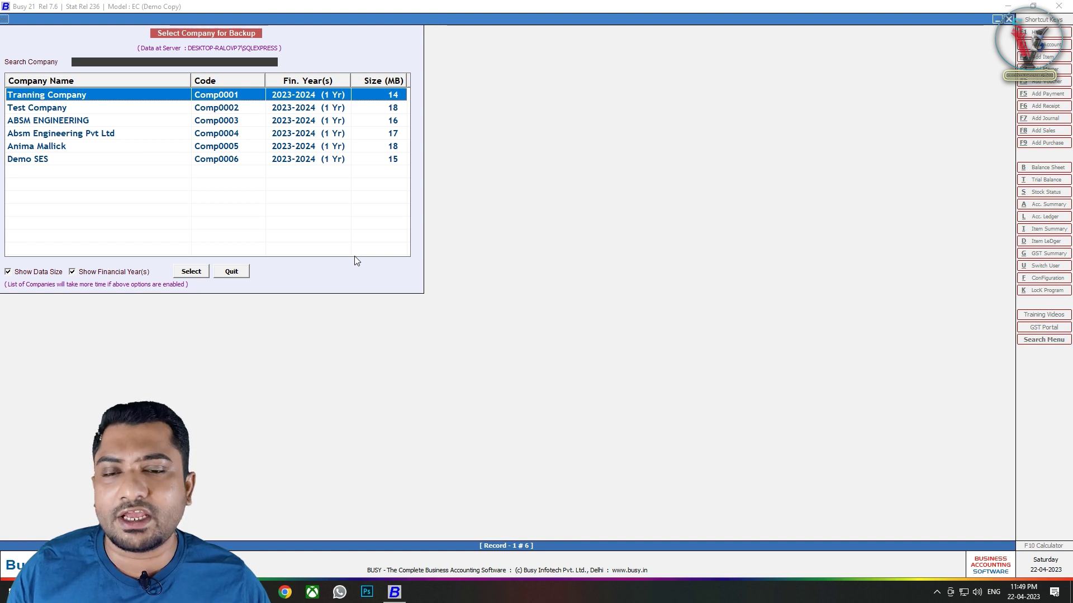
{"action": "key", "text": "Return"}
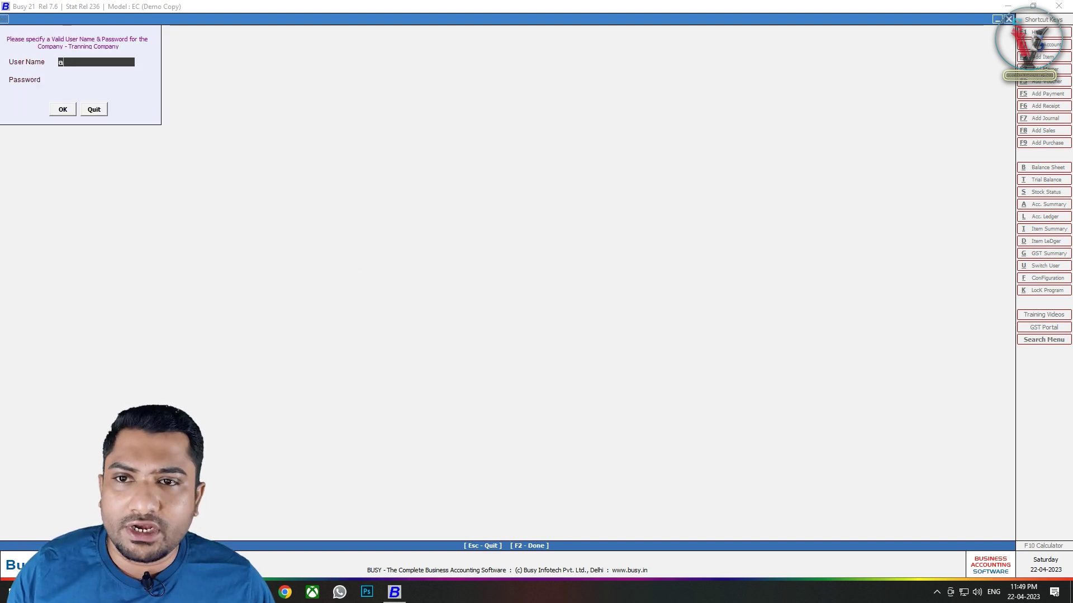
{"action": "key", "text": "Return"}
{"action": "key", "text": "Return"}
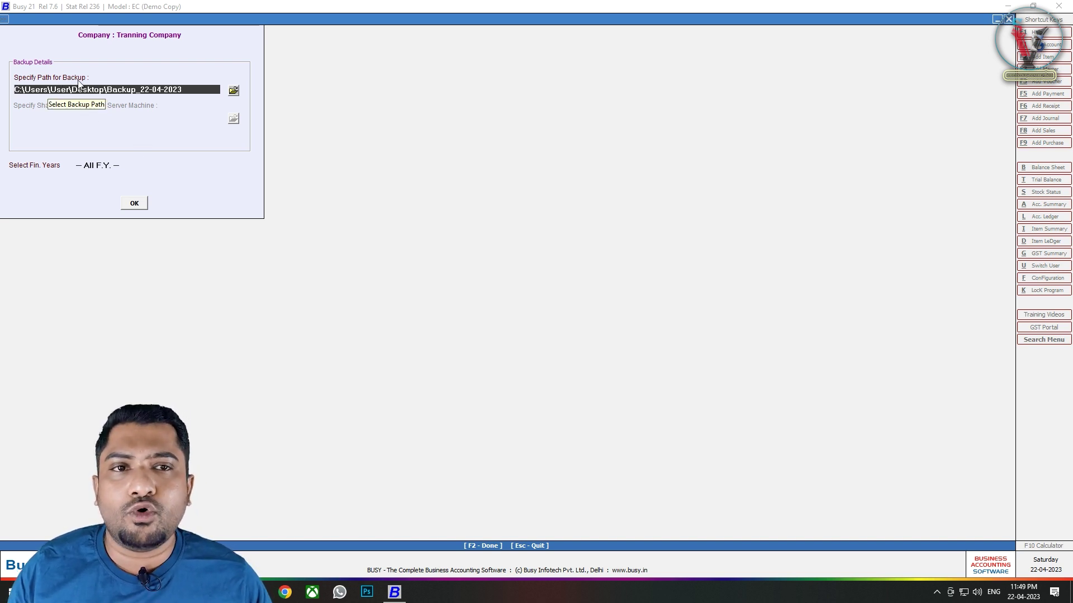
- Set the backup path to C:\Users\User\Desktop\Backup_22-04-2023
{"action": "left_click", "coordinate": [233, 91]}
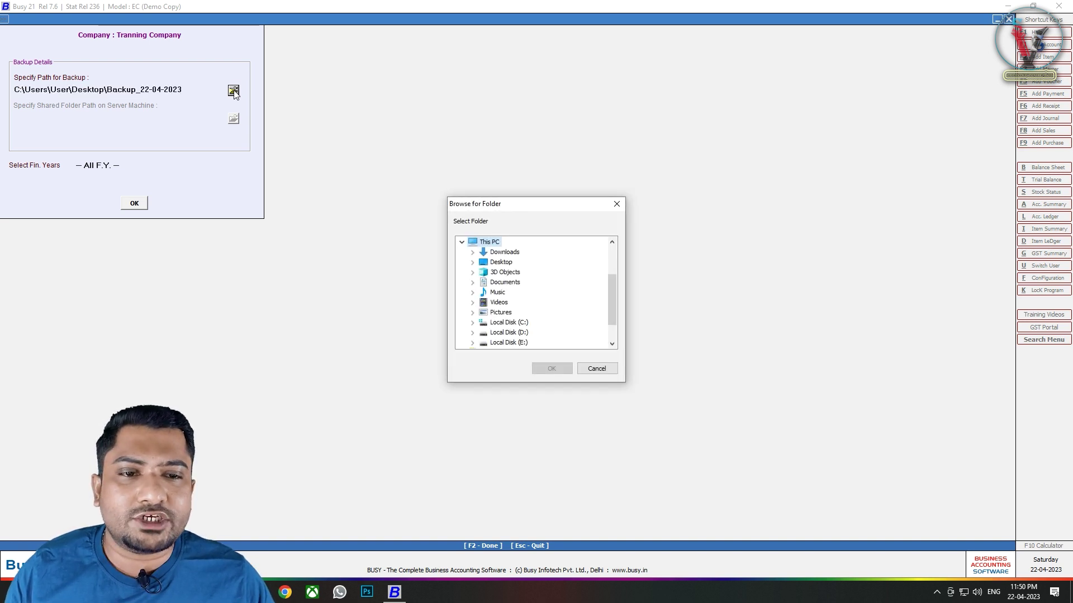
{"action": "double_click", "coordinate": [501, 263]}
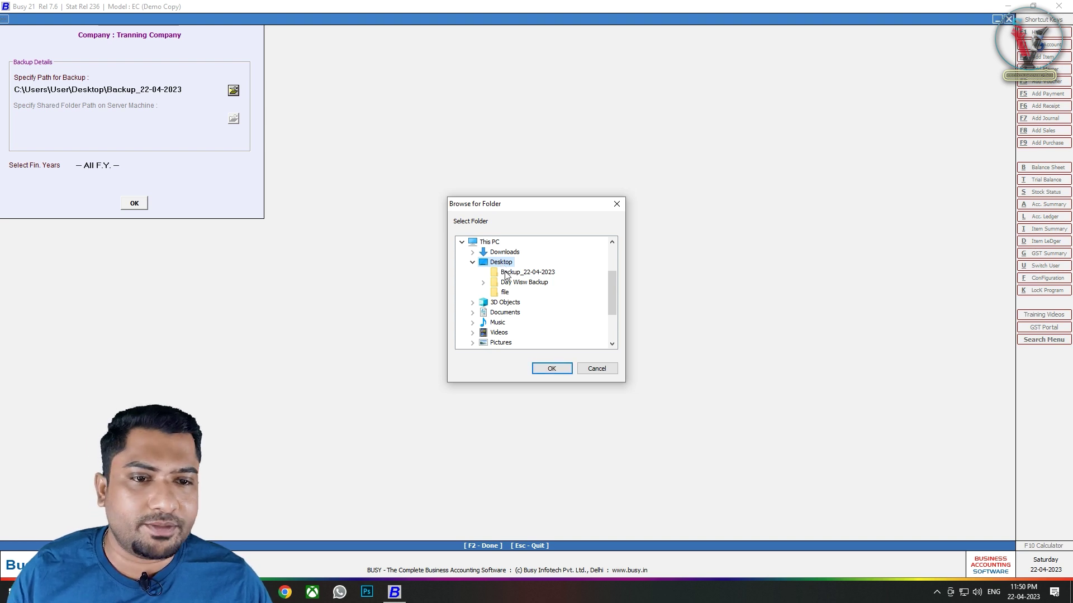
{"action": "left_click", "coordinate": [507, 273]}
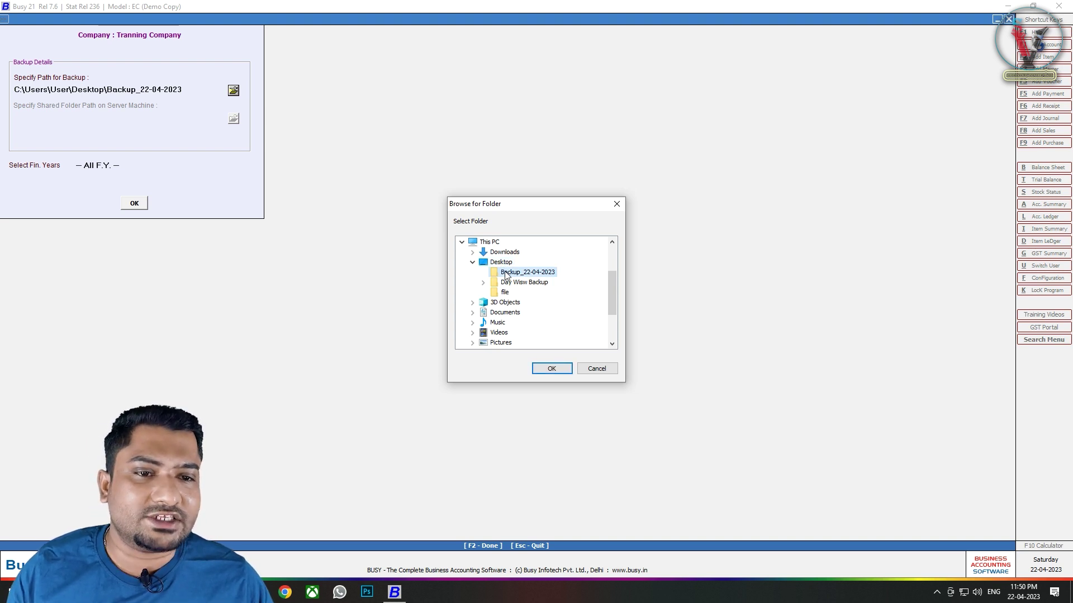
{"action": "left_click", "coordinate": [551, 369]}
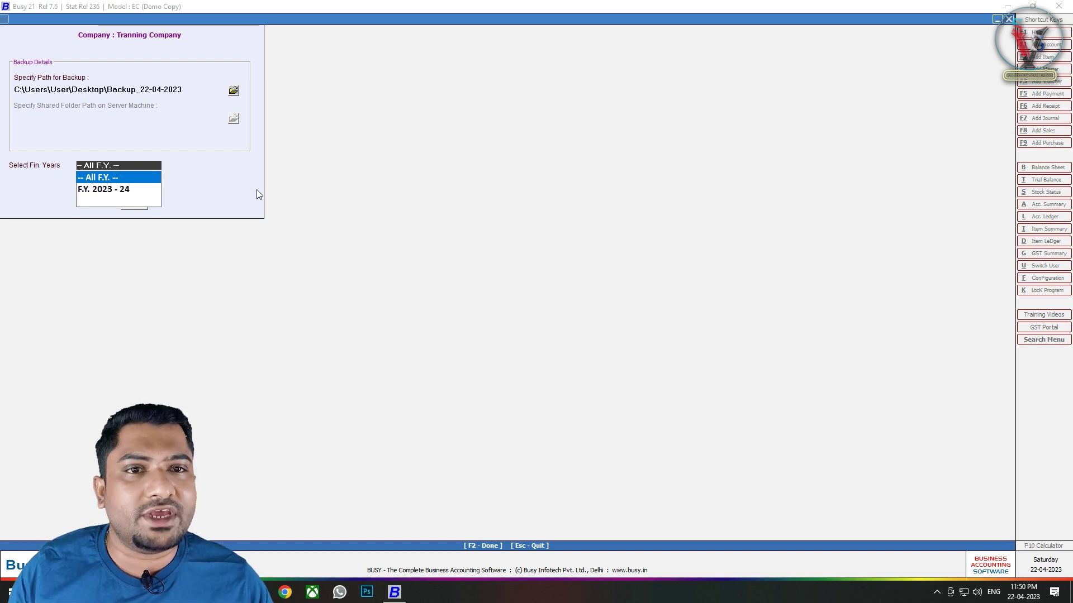
{"action": "key", "text": "Down"}
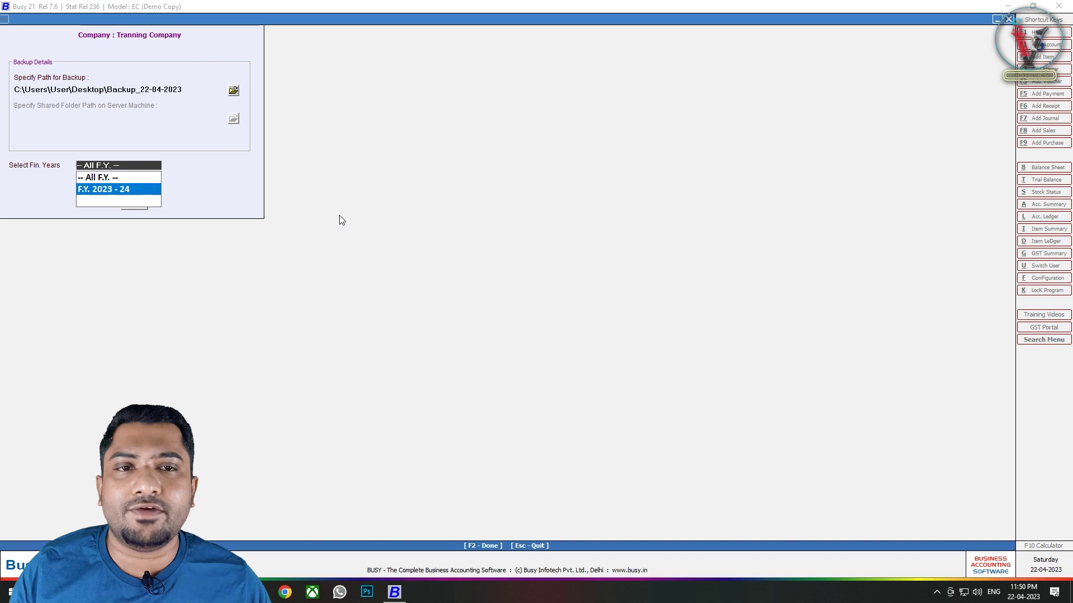
- Run the backup for -- All F.Y. --, decline another copy, and minimise Busy
{"action": "key", "text": "Up"}
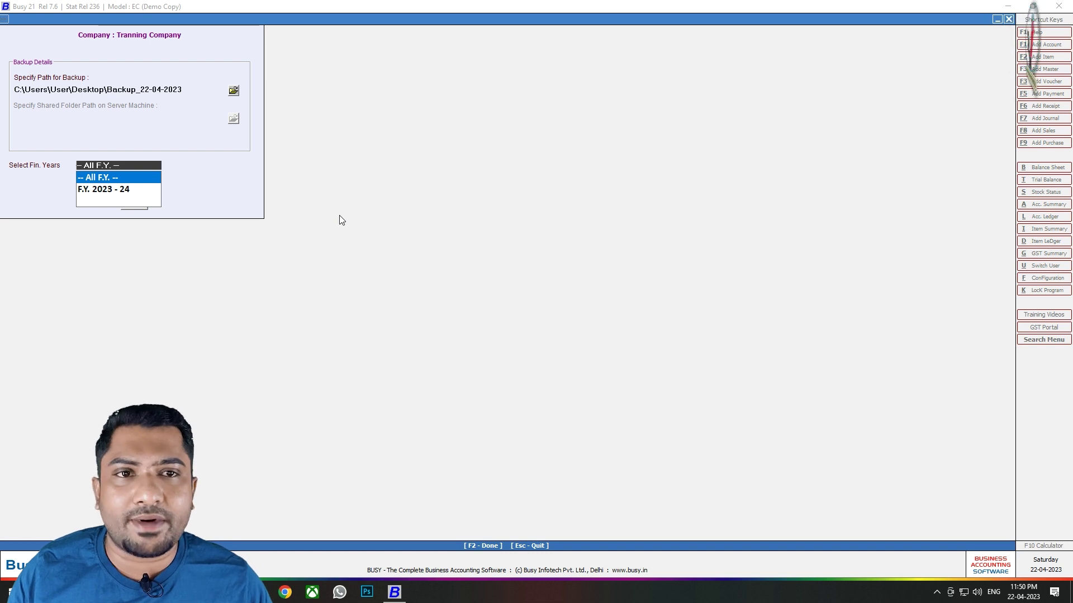
{"action": "key", "text": "Down"}
{"action": "key", "text": "Up"}
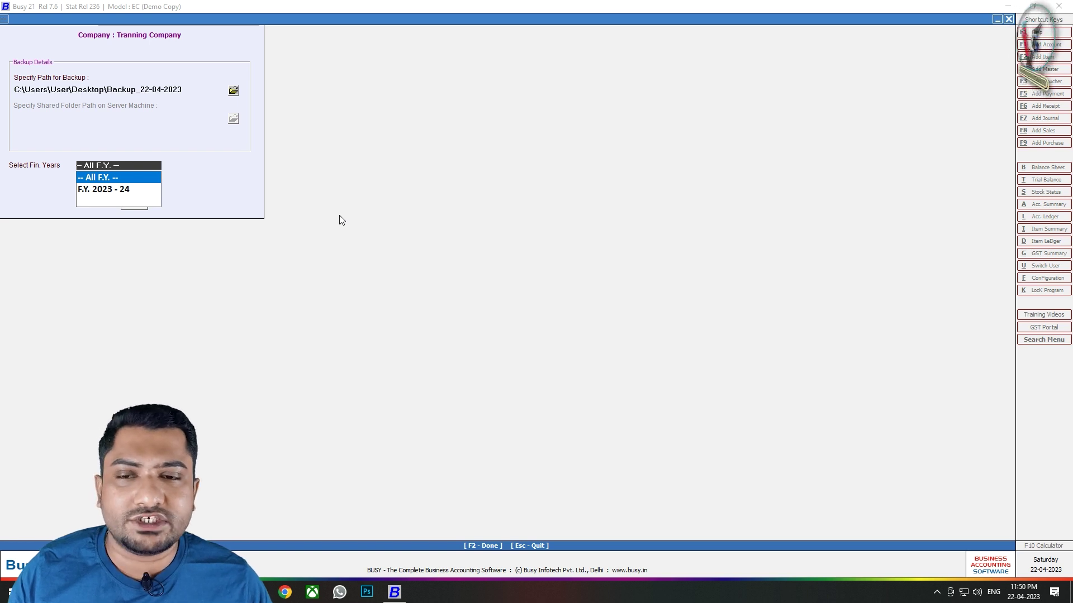
{"action": "key", "text": "Return"}
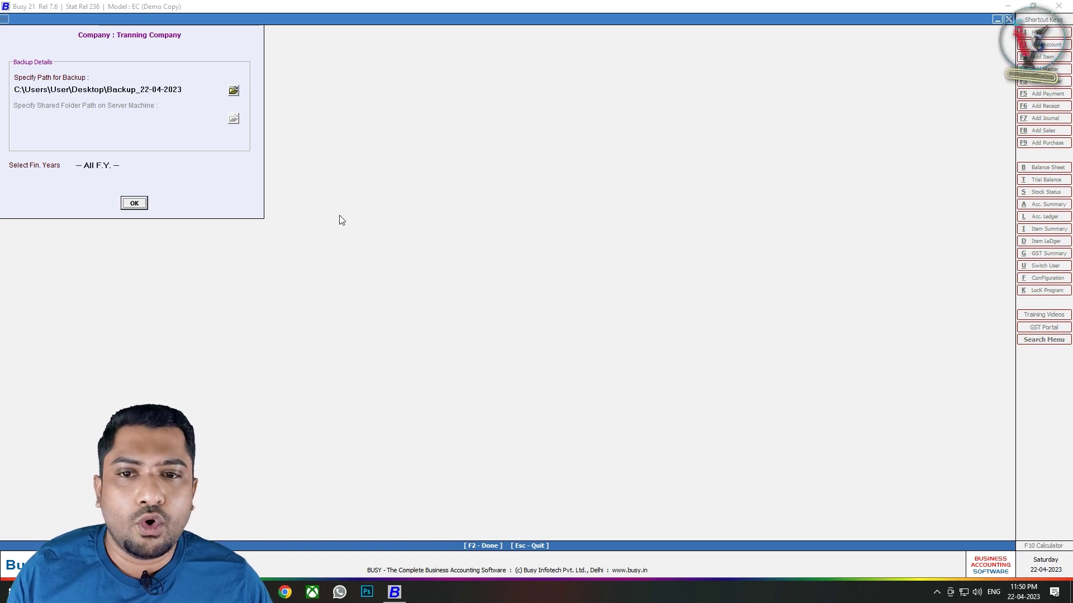
{"action": "key", "text": "Return"}
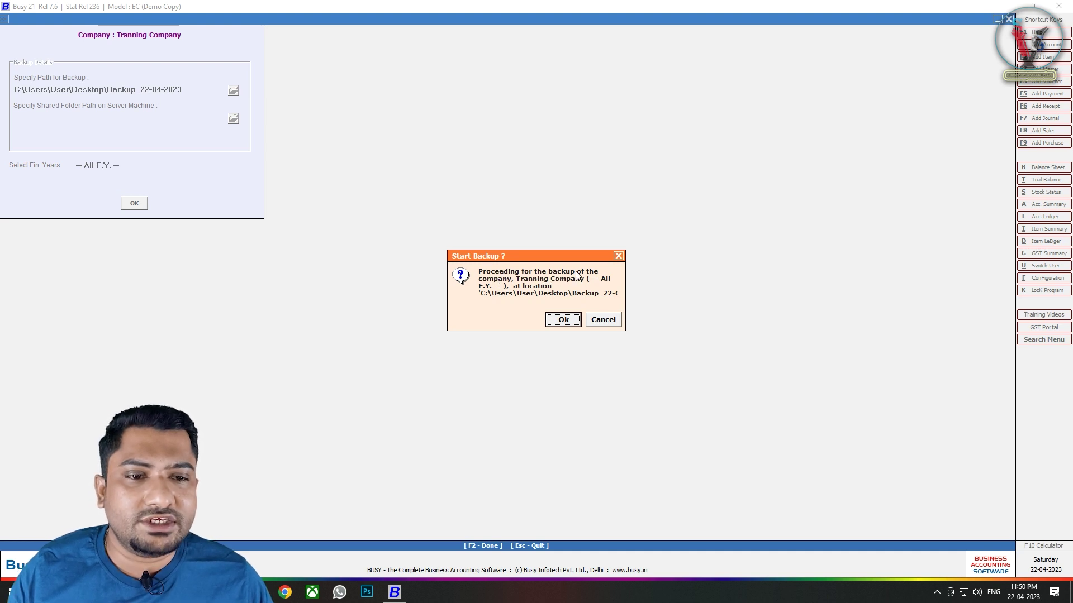
{"action": "left_click", "coordinate": [563, 320]}
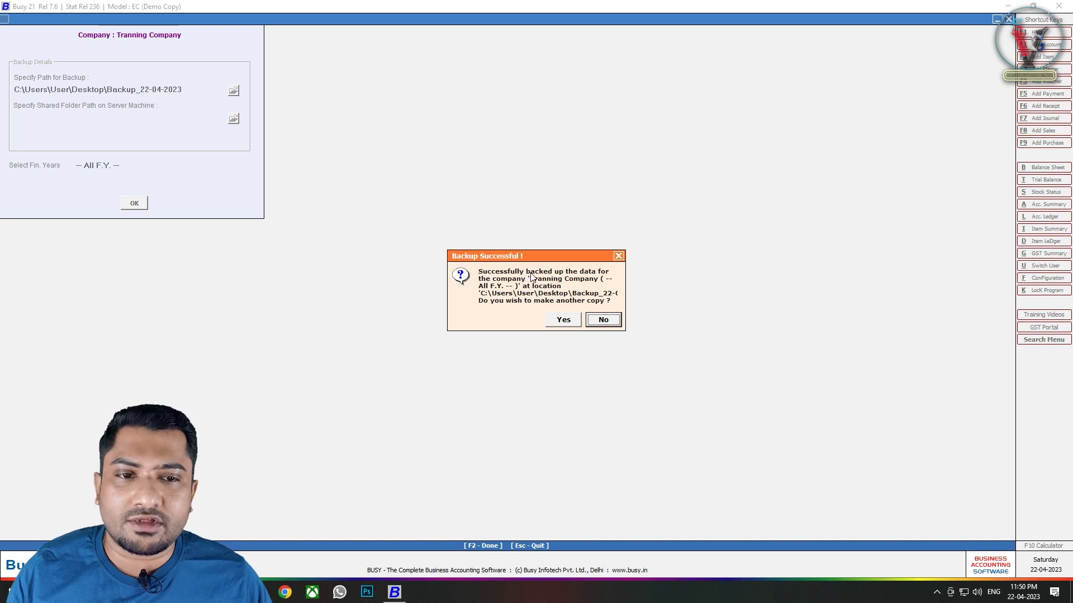
{"action": "left_click", "coordinate": [603, 322]}
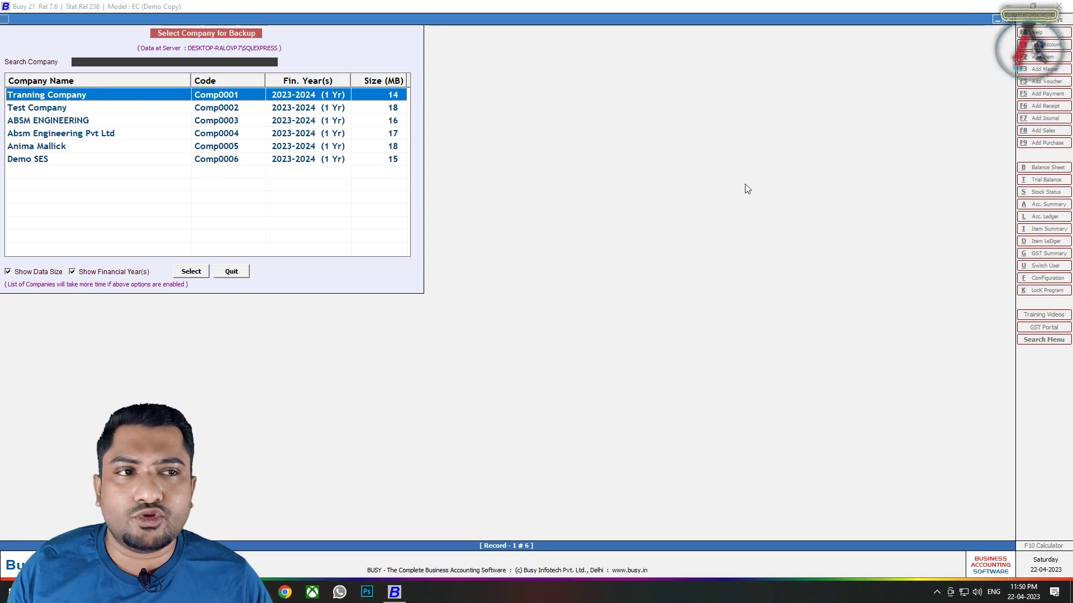
{"action": "left_click", "coordinate": [998, 20]}
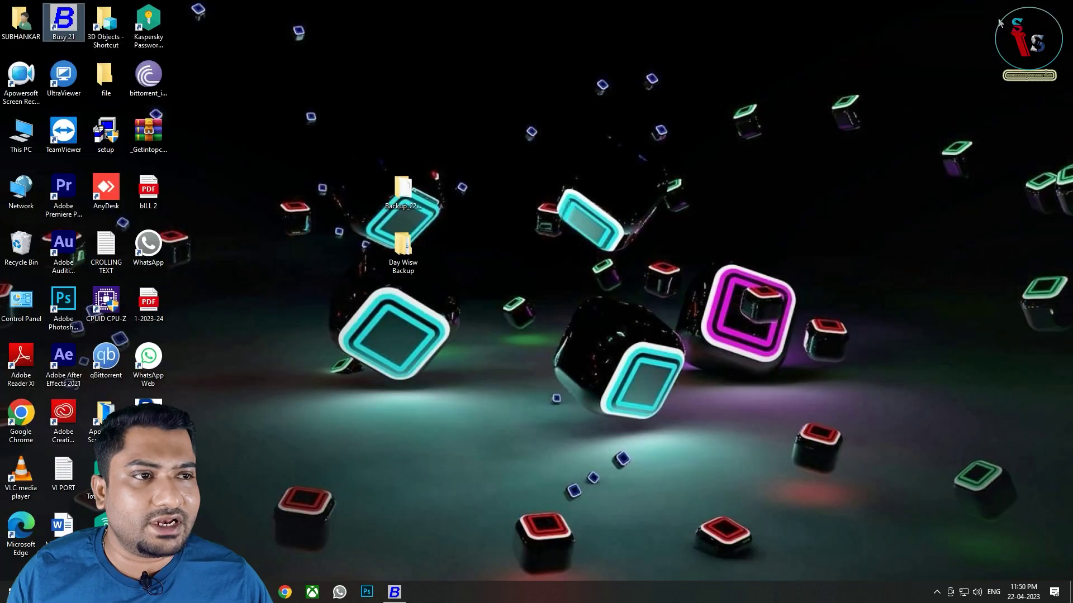
- Check that Backup_22-04-2023 contains DATACS and DISK1.CS, then close the folder
{"action": "left_click", "coordinate": [404, 199]}
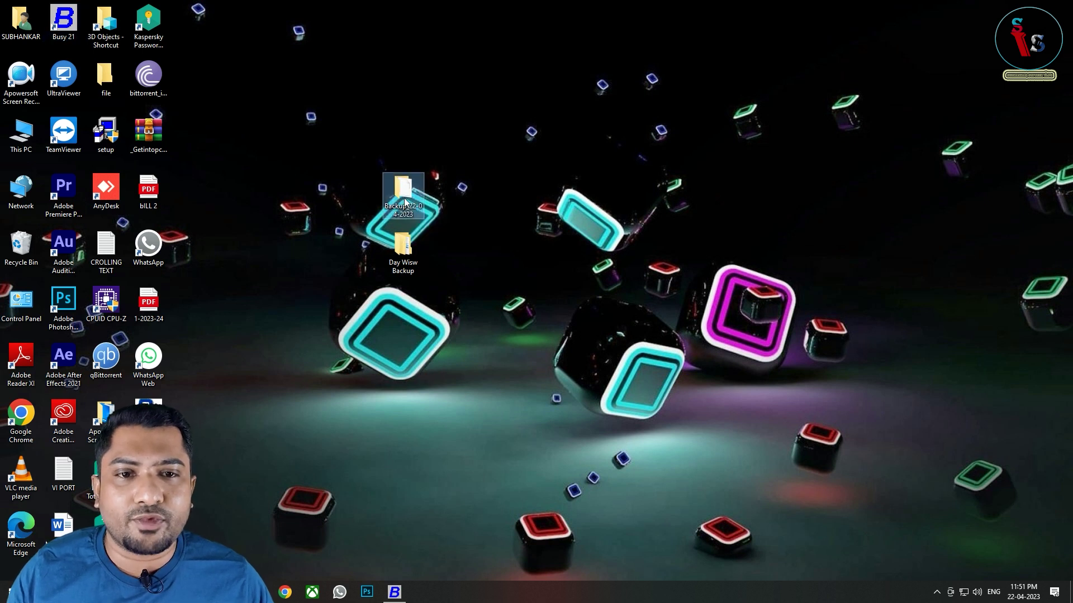
{"action": "double_click", "coordinate": [403, 198]}
{"action": "left_click_drag", "start_coordinate": [260, 208], "coordinate": [302, 150]}
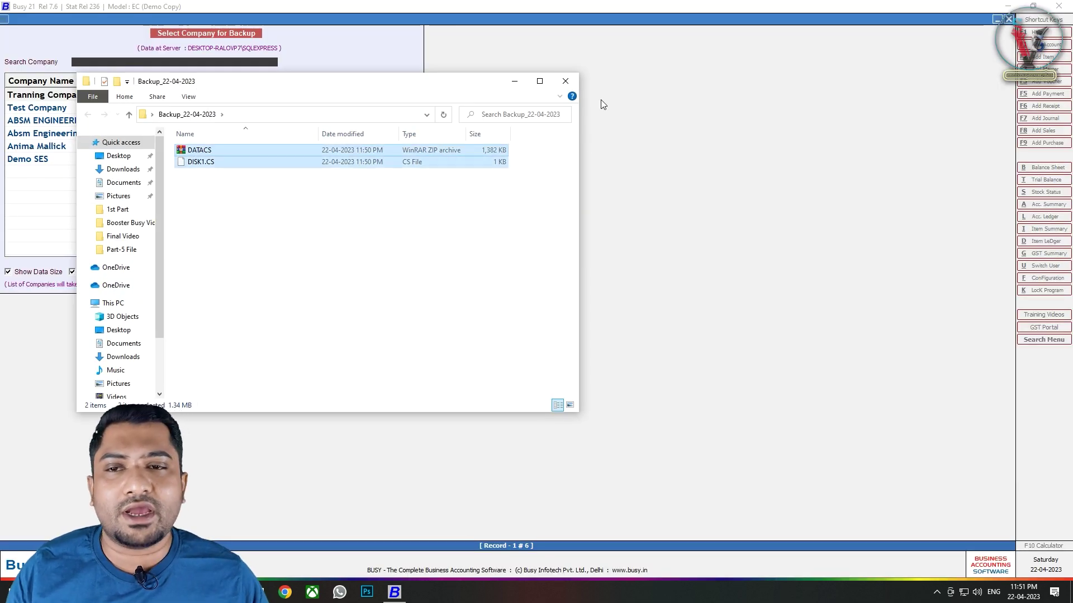
{"action": "left_click", "coordinate": [565, 82]}
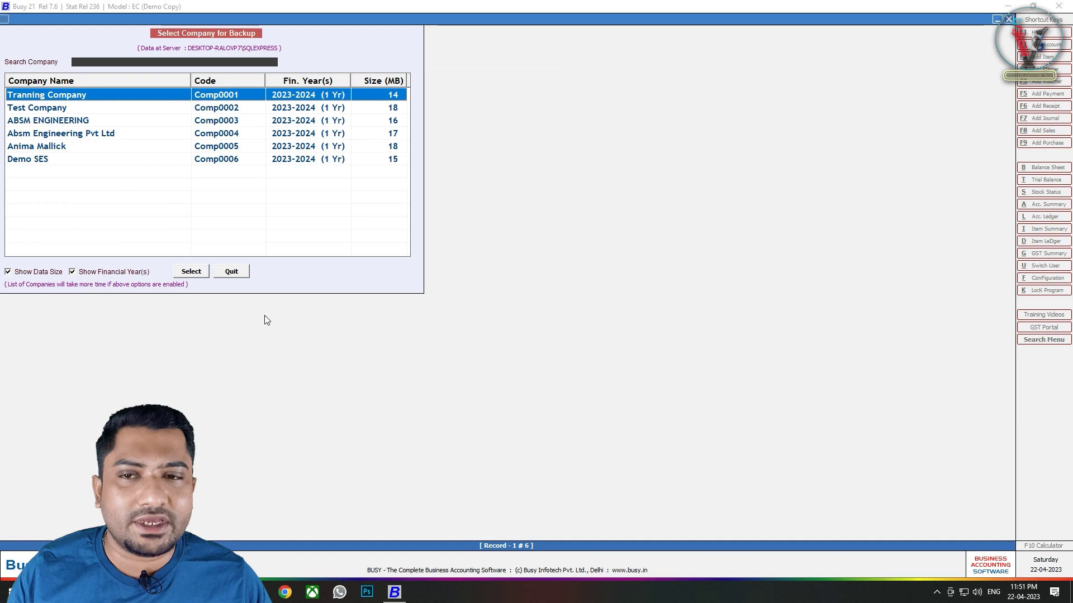
{"action": "left_click", "coordinate": [232, 272]}
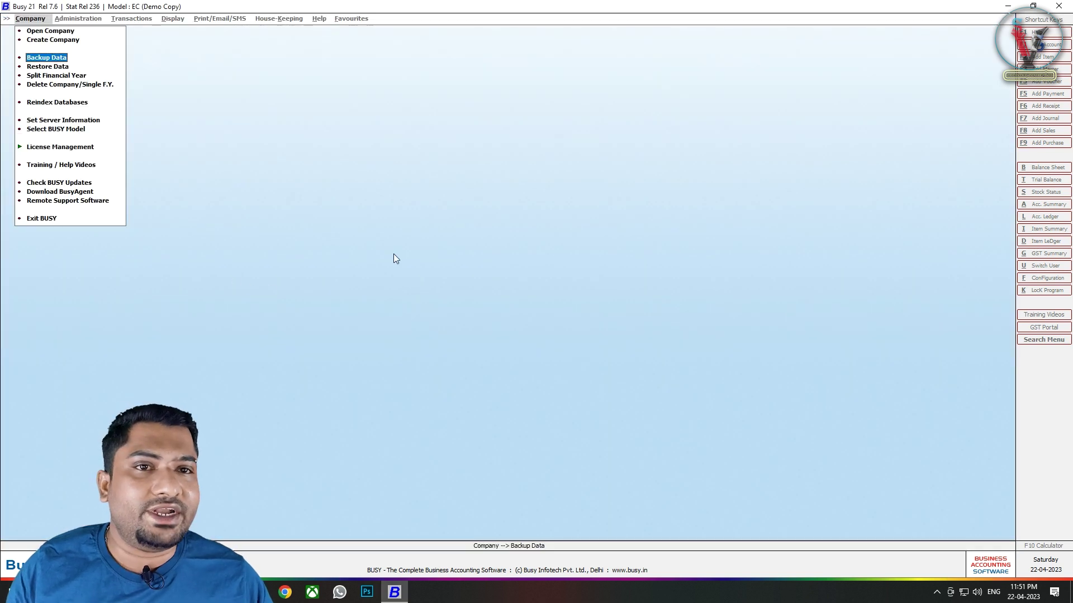
- Open Tranning Company through Open Company and log in
{"action": "key", "text": "Up"}
{"action": "key", "text": "Up"}
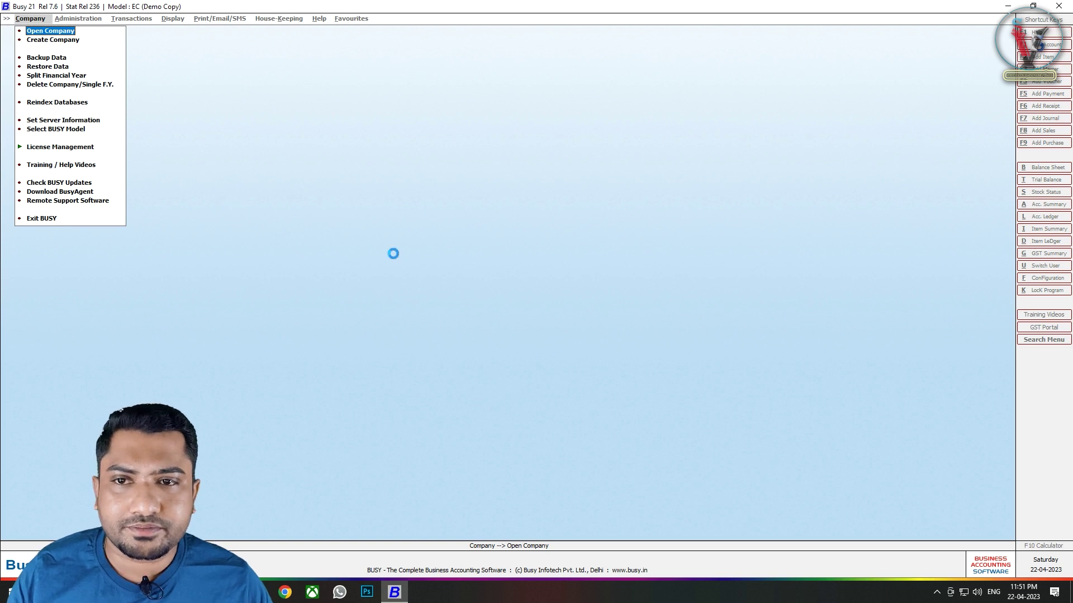
{"action": "key", "text": "Return"}
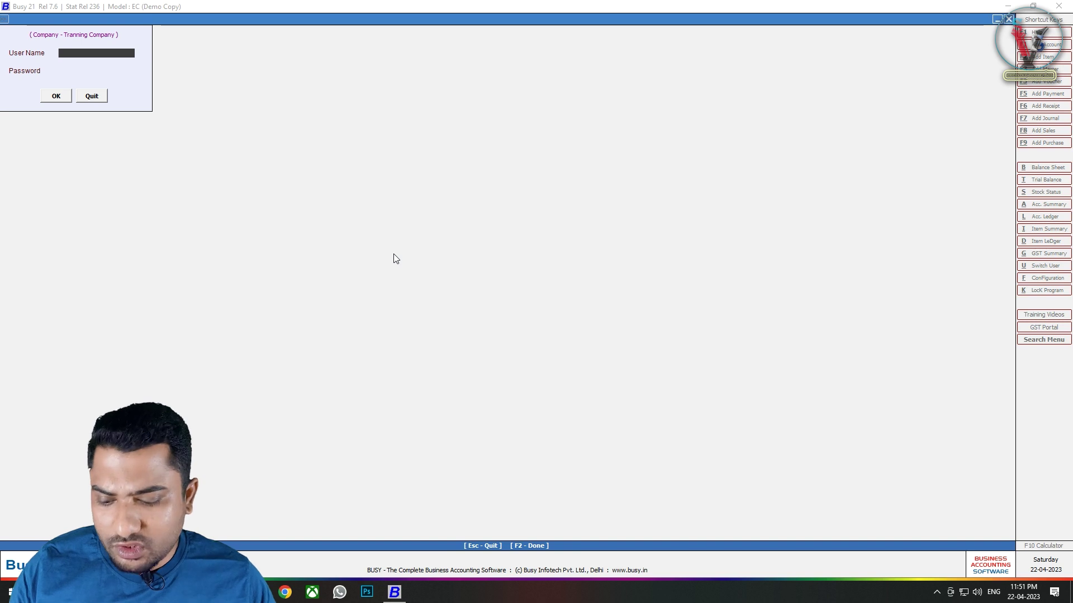
{"action": "key", "text": "Return"}
{"action": "key", "text": "Return"}
{"action": "key", "text": "Return"}
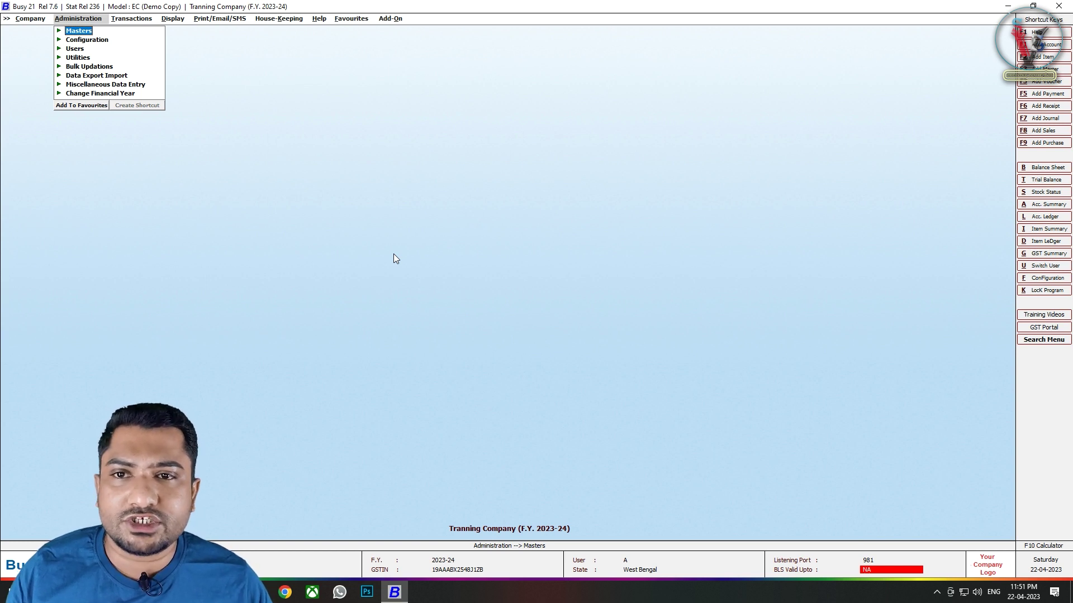
{"action": "key", "text": "Down"}
- Open Administration > Configuration > Backup Configuration for user A
{"action": "key", "text": "Return"}
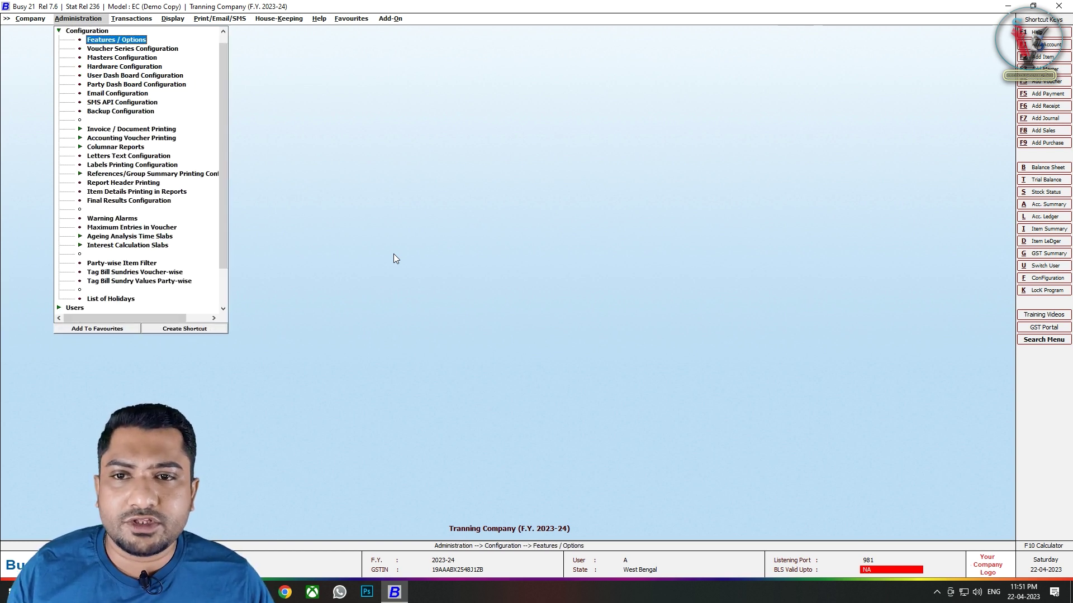
{"action": "key", "text": "Down"}
{"action": "key", "text": "Down"}
{"action": "key", "text": "Down"}
{"action": "key", "text": "Down"}
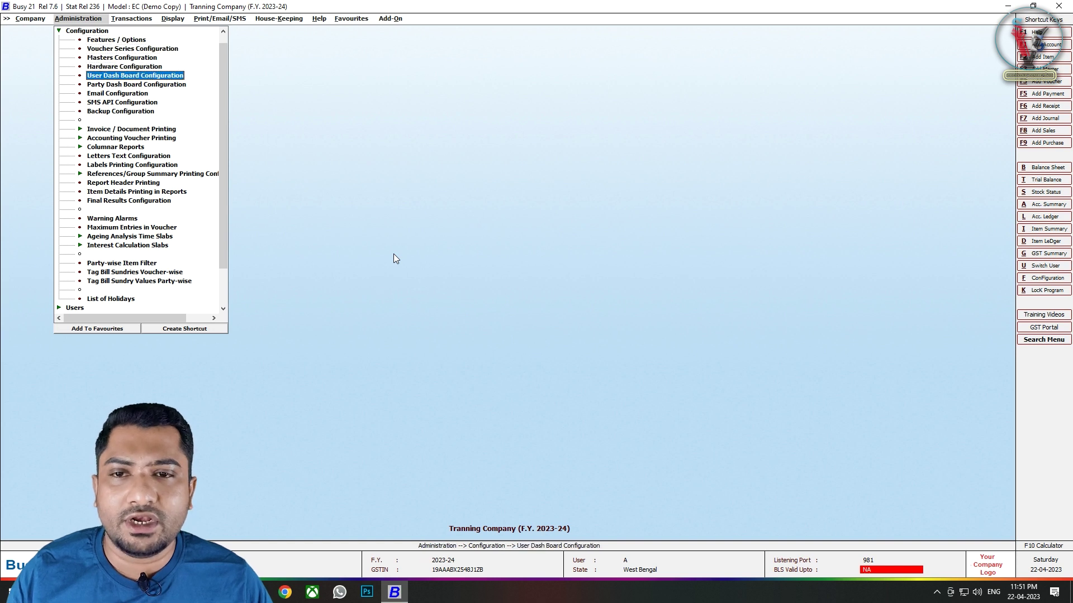
{"action": "key", "text": "Down"}
{"action": "key", "text": "Down"}
{"action": "key", "text": "Down"}
{"action": "key", "text": "Down"}
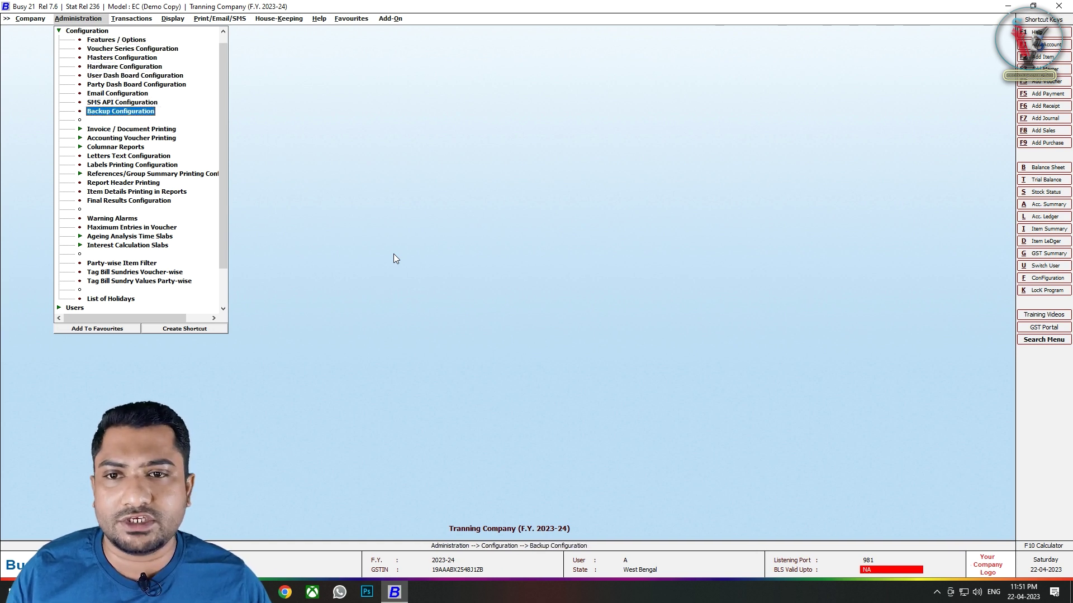
{"action": "key", "text": "Return"}
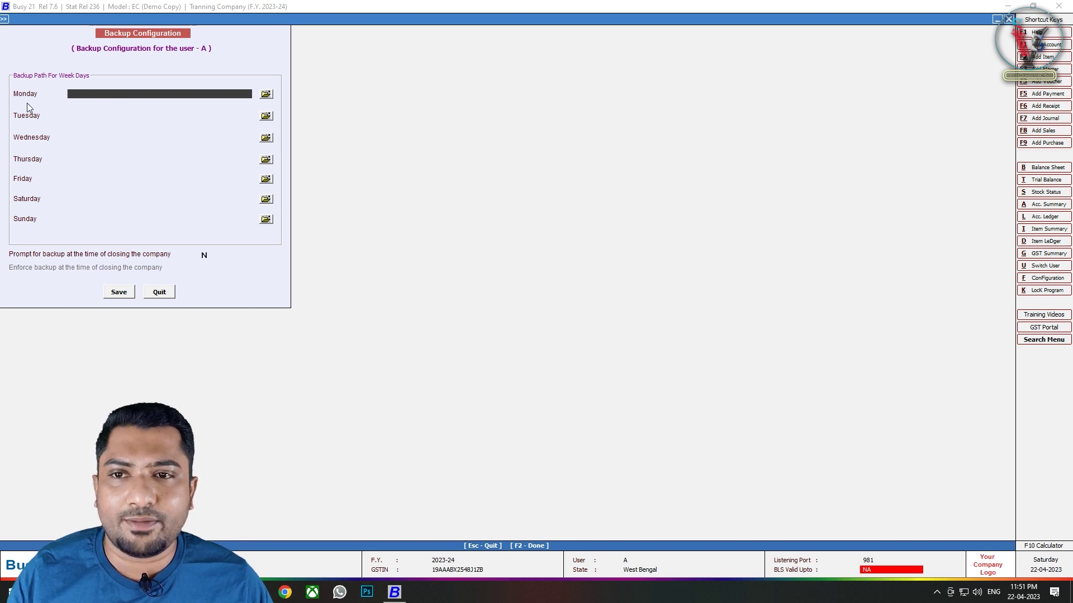
{"action": "mouse_move", "coordinate": [159, 93]}
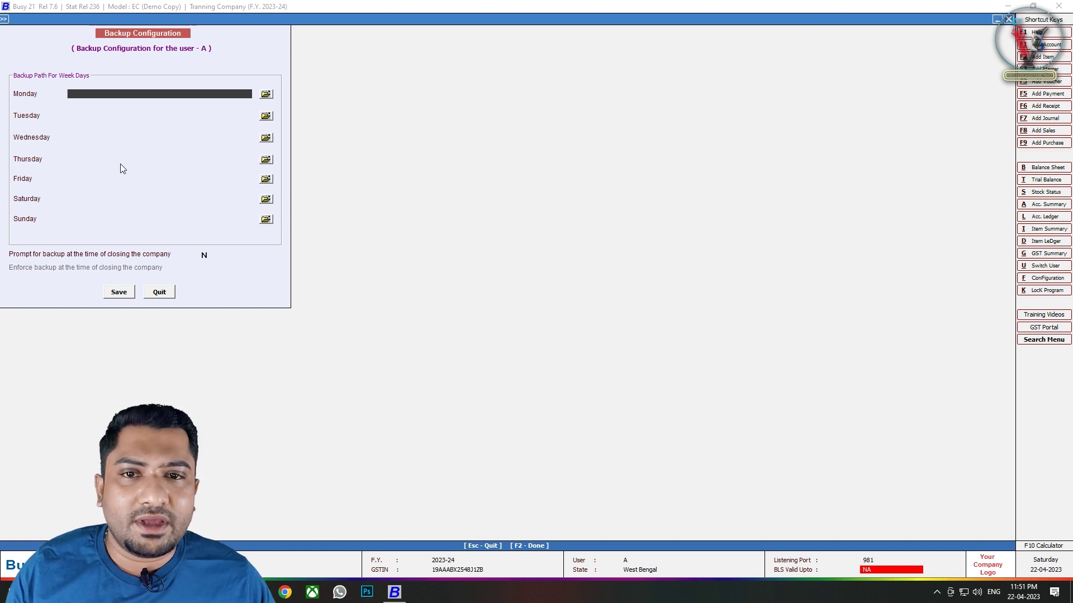
- Set Monday's and Tuesday's backup paths to the Mon and Tue folders in Day Wisw Backup
{"action": "left_click", "coordinate": [266, 95]}
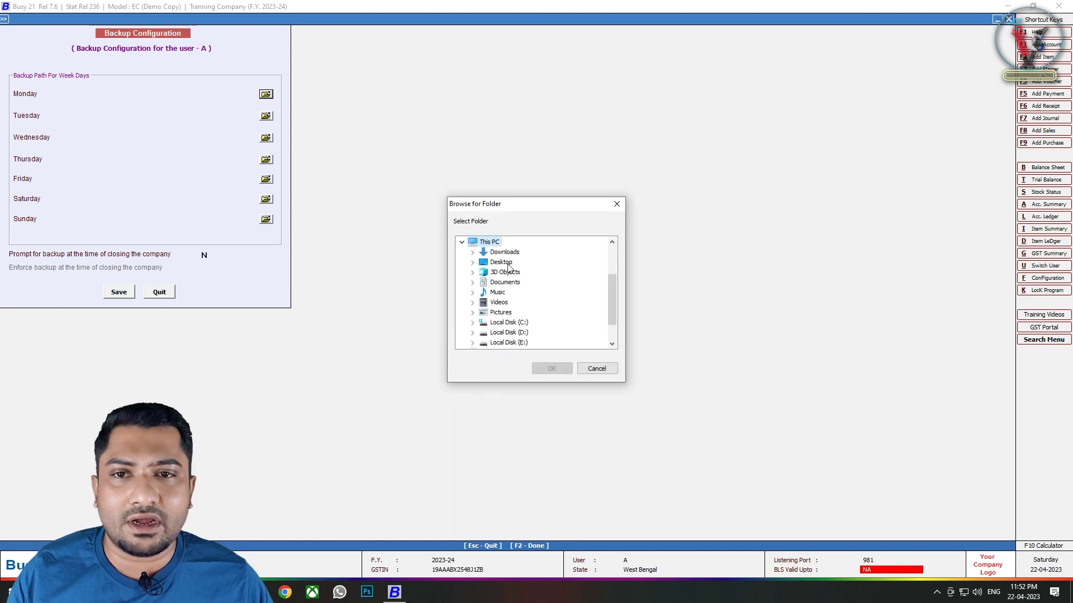
{"action": "double_click", "coordinate": [507, 263]}
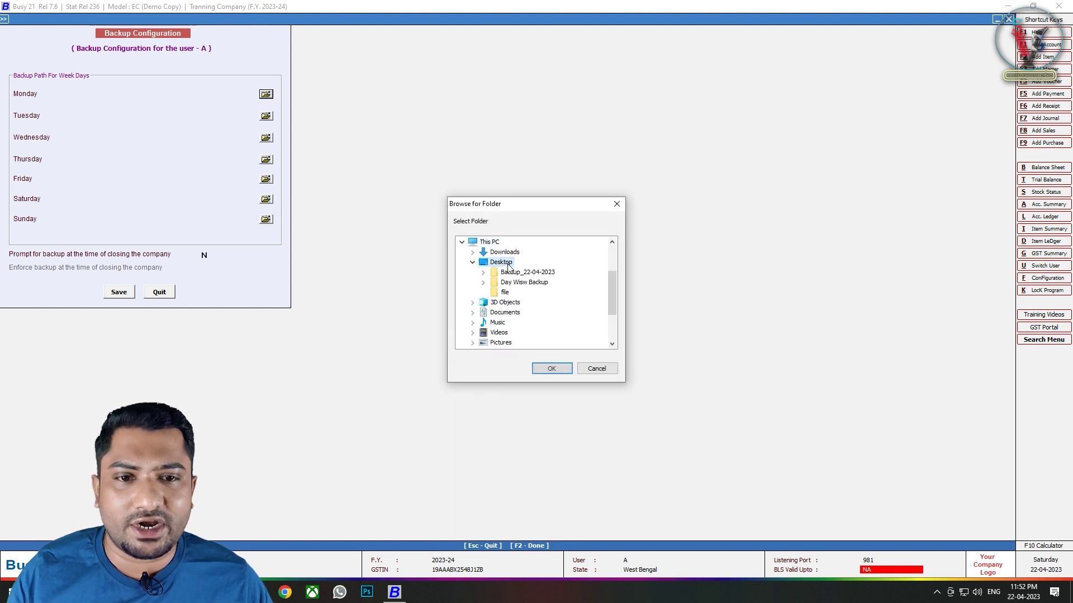
{"action": "double_click", "coordinate": [532, 283]}
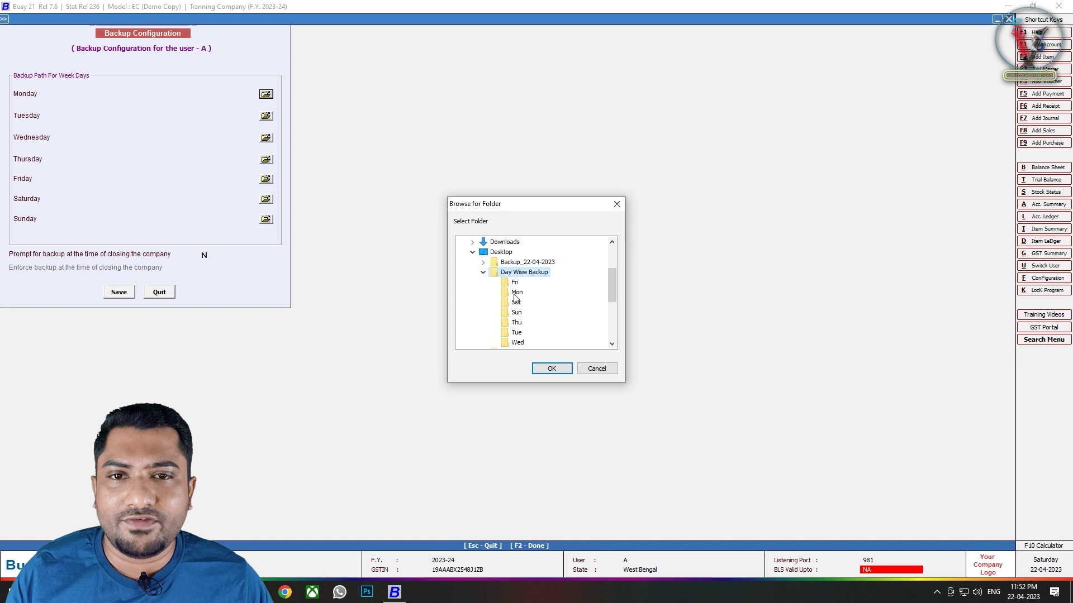
{"action": "left_click", "coordinate": [515, 295]}
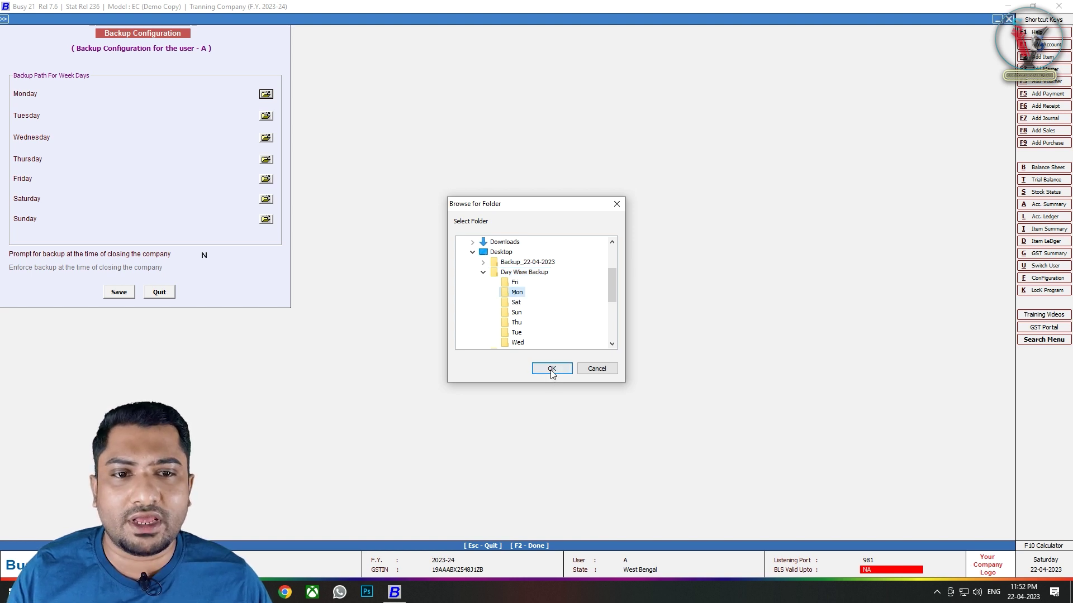
{"action": "left_click", "coordinate": [542, 373]}
{"action": "left_click", "coordinate": [264, 117]}
{"action": "double_click", "coordinate": [500, 262]}
{"action": "double_click", "coordinate": [525, 282]}
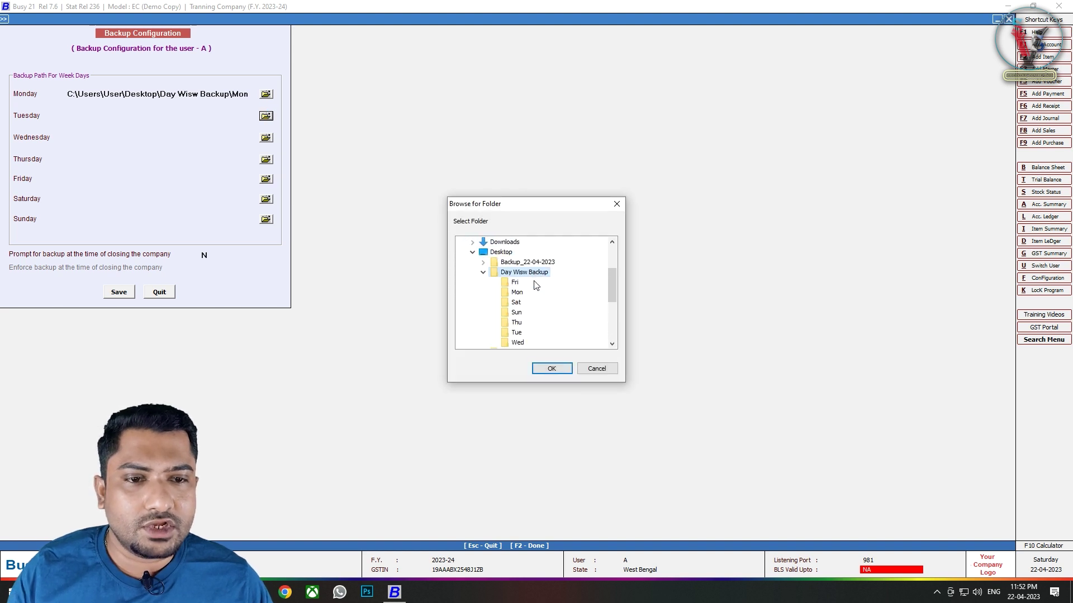
{"action": "left_click", "coordinate": [516, 333]}
{"action": "left_click", "coordinate": [543, 368]}
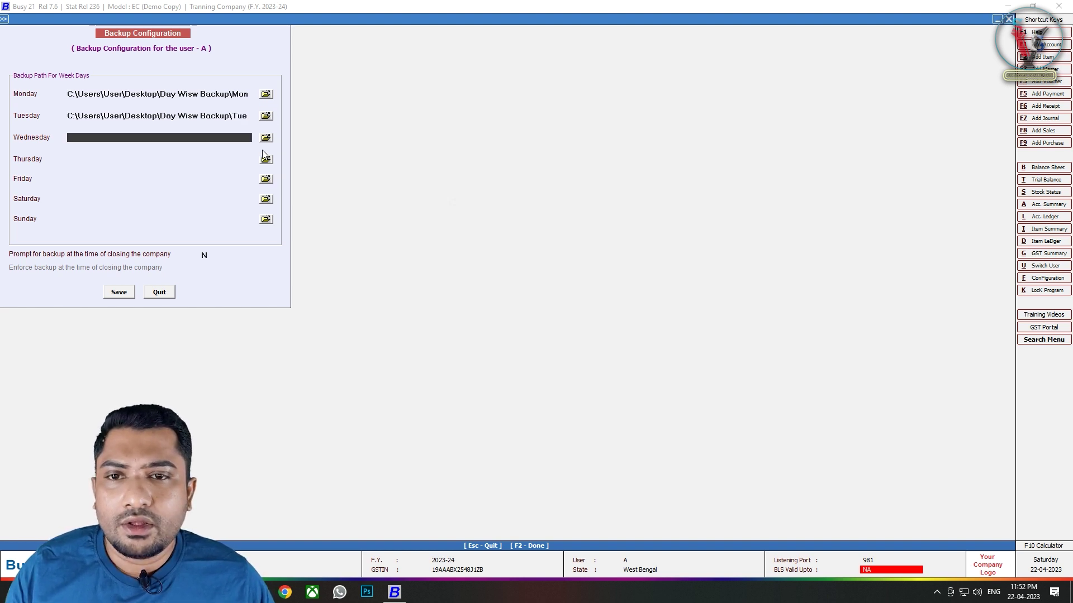
- Set Wednesday's path to Day Wisw Backup\Wed and browse to Thursday's folder
{"action": "left_click", "coordinate": [266, 137]}
{"action": "double_click", "coordinate": [501, 262]}
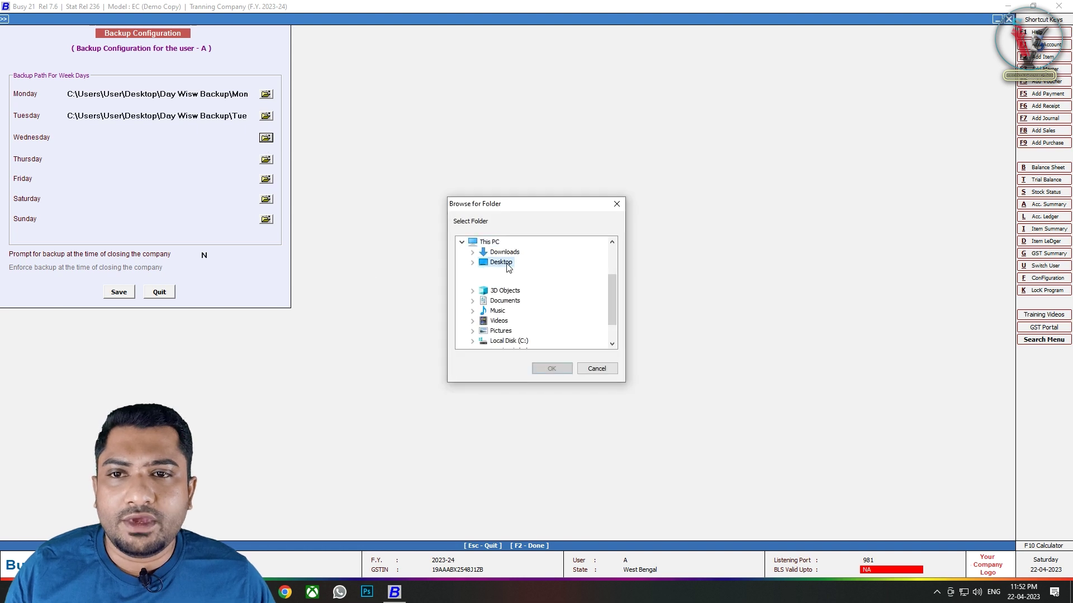
{"action": "double_click", "coordinate": [525, 282]}
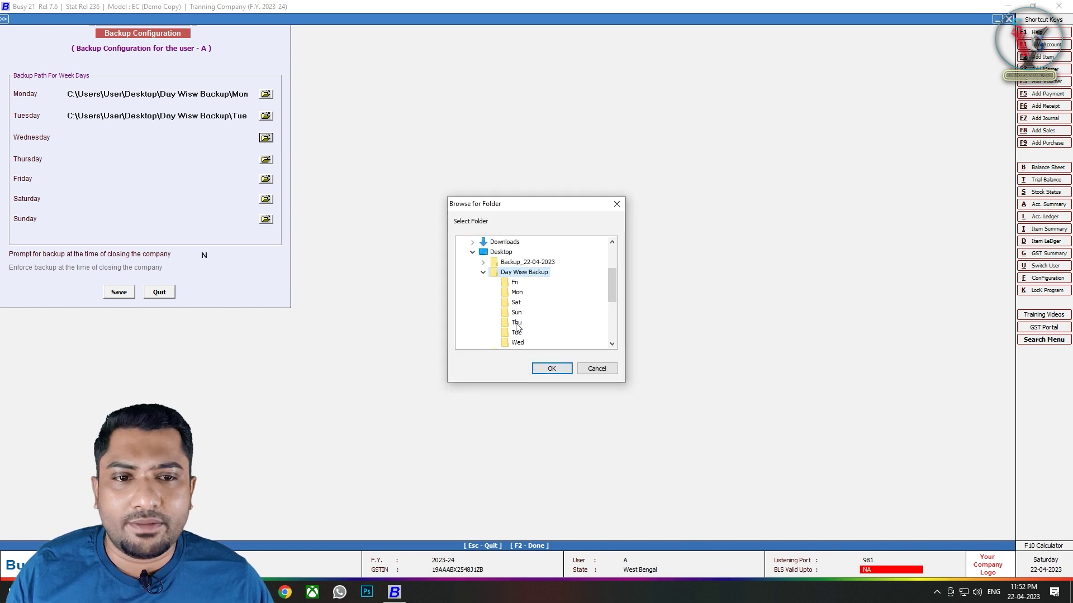
{"action": "left_click", "coordinate": [517, 342]}
{"action": "left_click", "coordinate": [541, 368]}
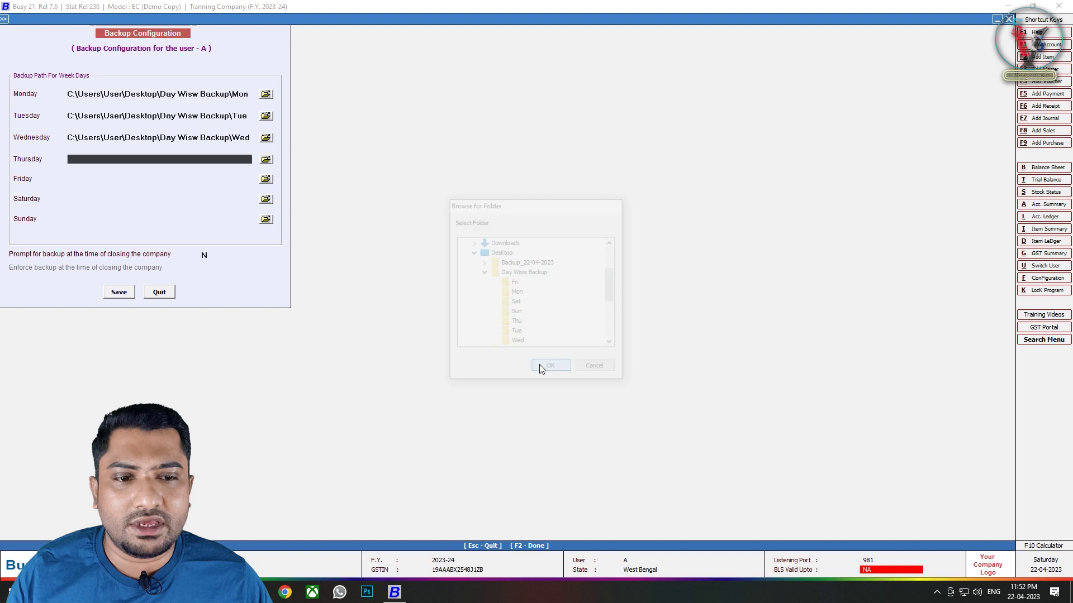
{"action": "left_click", "coordinate": [264, 161]}
{"action": "double_click", "coordinate": [501, 262]}
{"action": "double_click", "coordinate": [524, 282]}
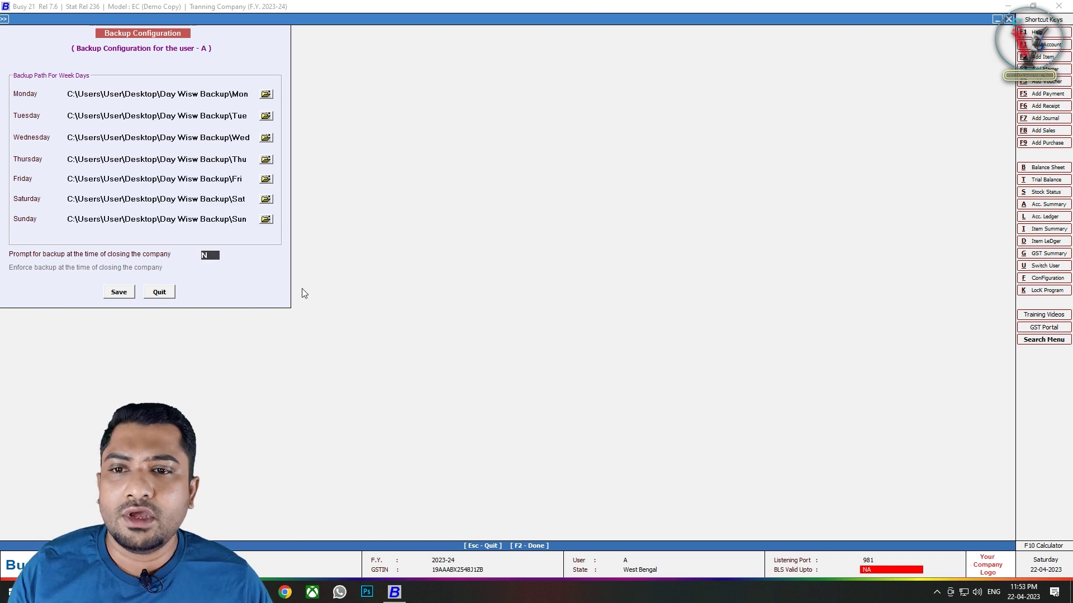
{"action": "mouse_move", "coordinate": [203, 255]}
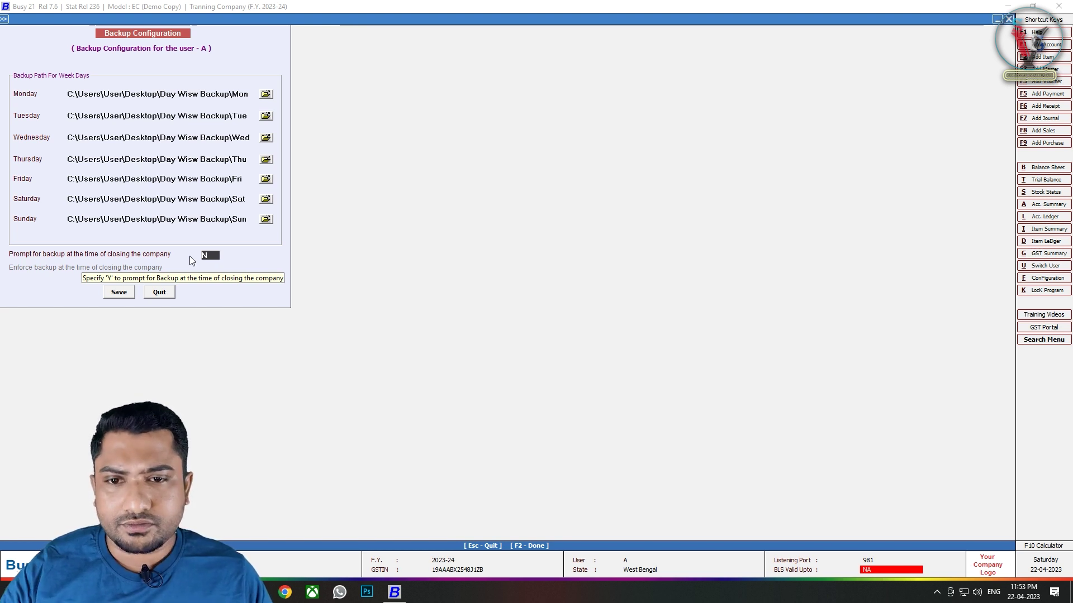
- Set Prompt for backup on closing to Y and Enforce backup to N, then save
{"action": "type", "text": "Y"}
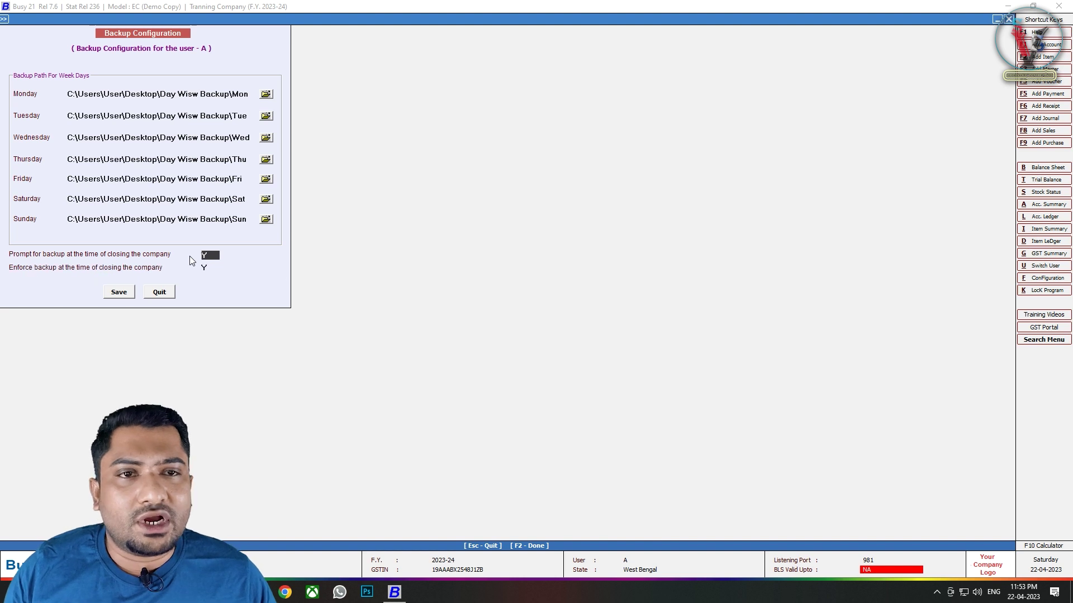
{"action": "left_click", "coordinate": [204, 268]}
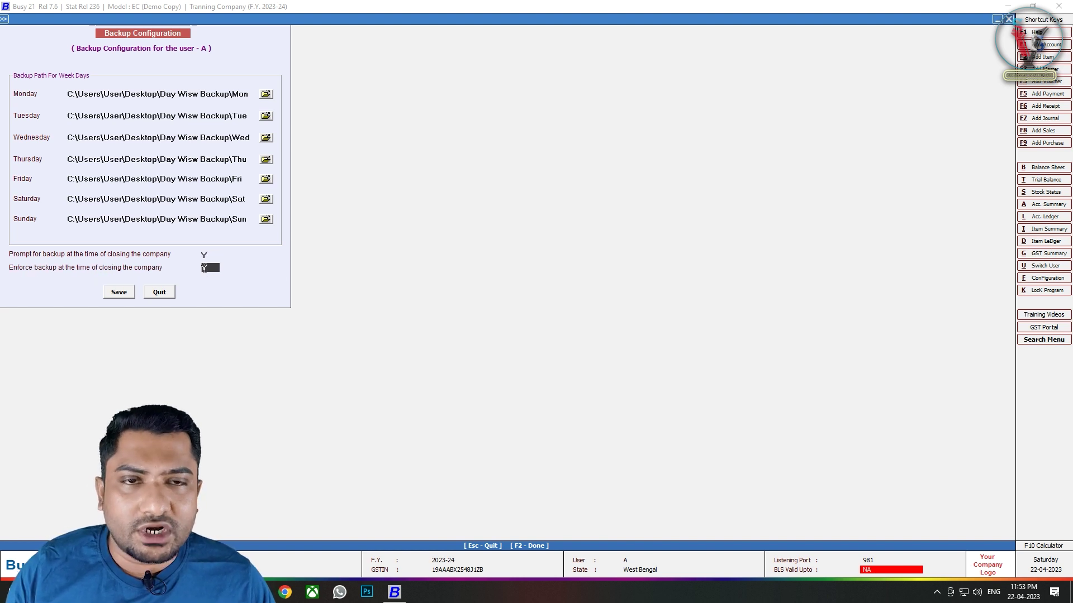
{"action": "type", "text": "N"}
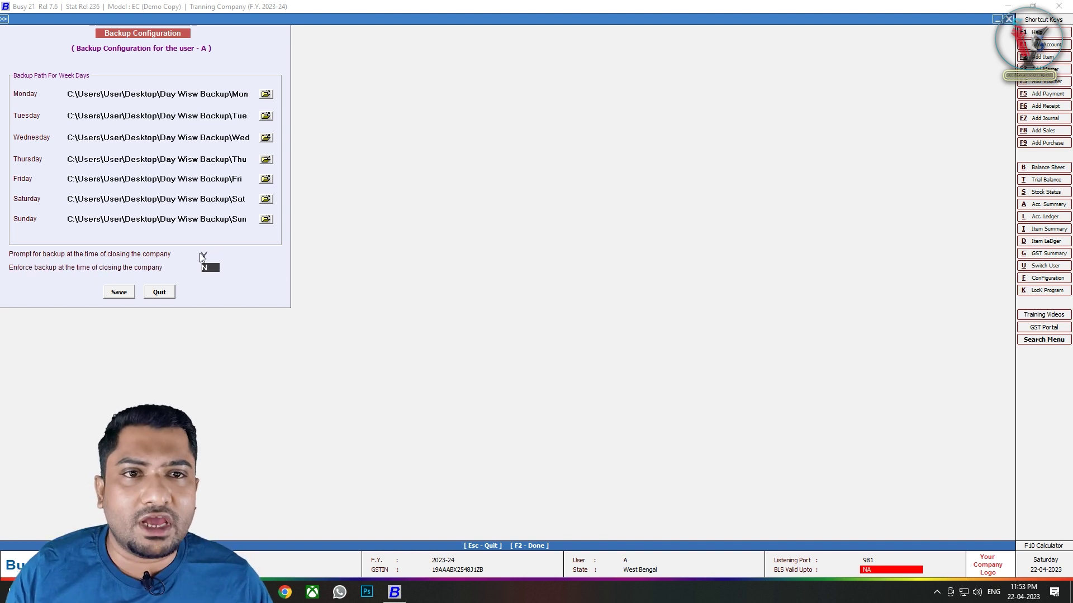
{"action": "left_click", "coordinate": [202, 255]}
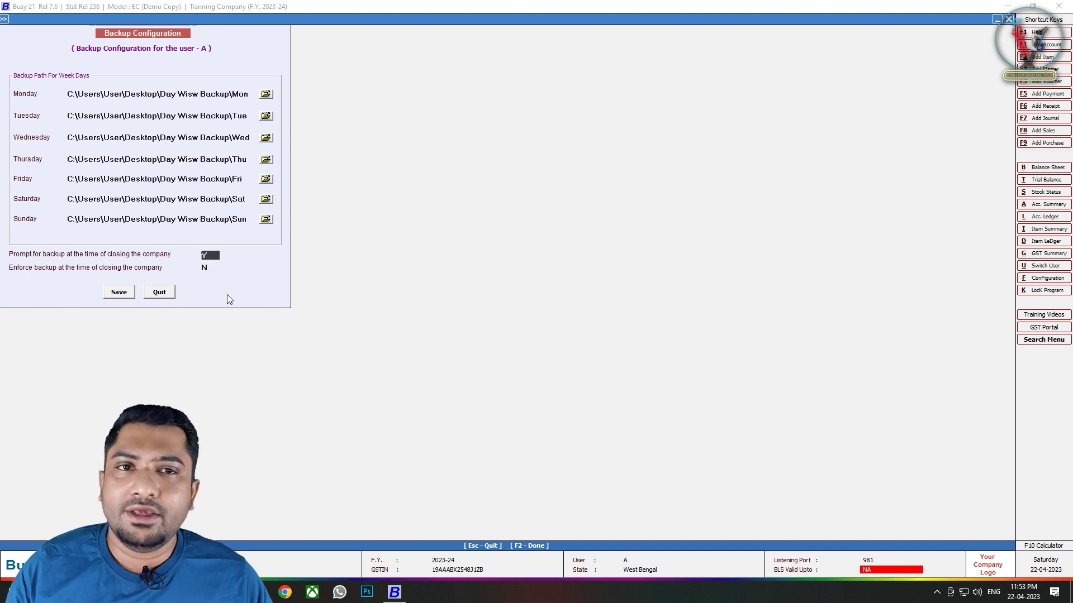
{"action": "type", "text": "N"}
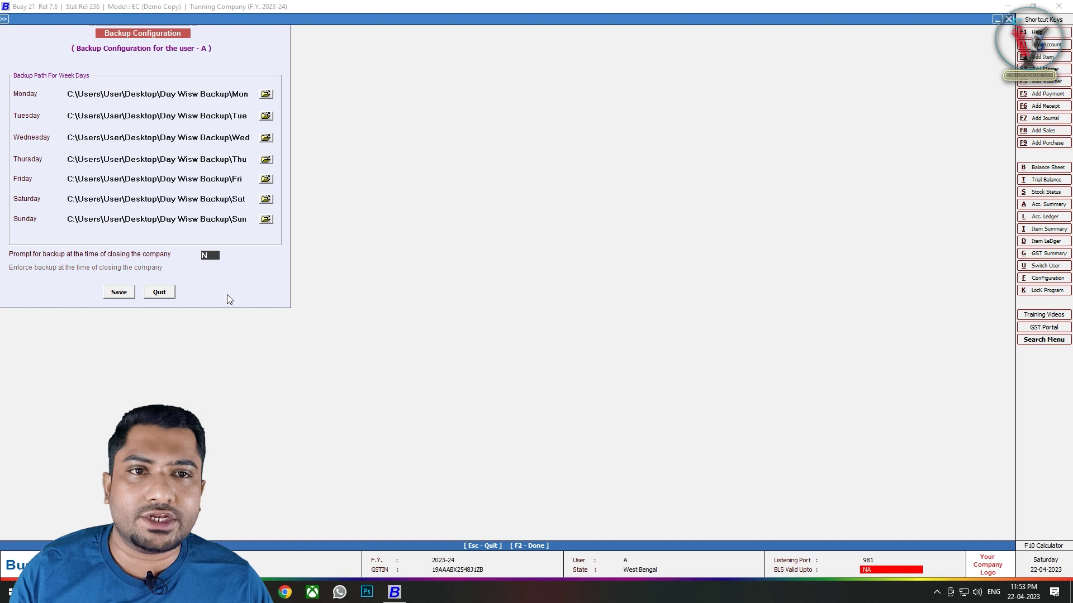
{"action": "type", "text": "Y"}
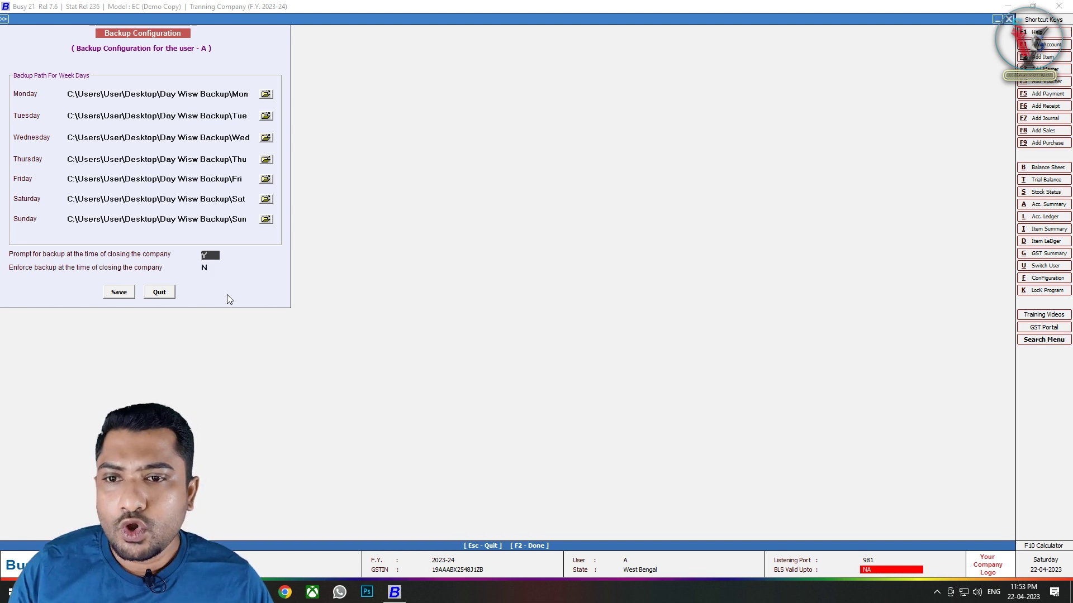
{"action": "key", "text": "Return"}
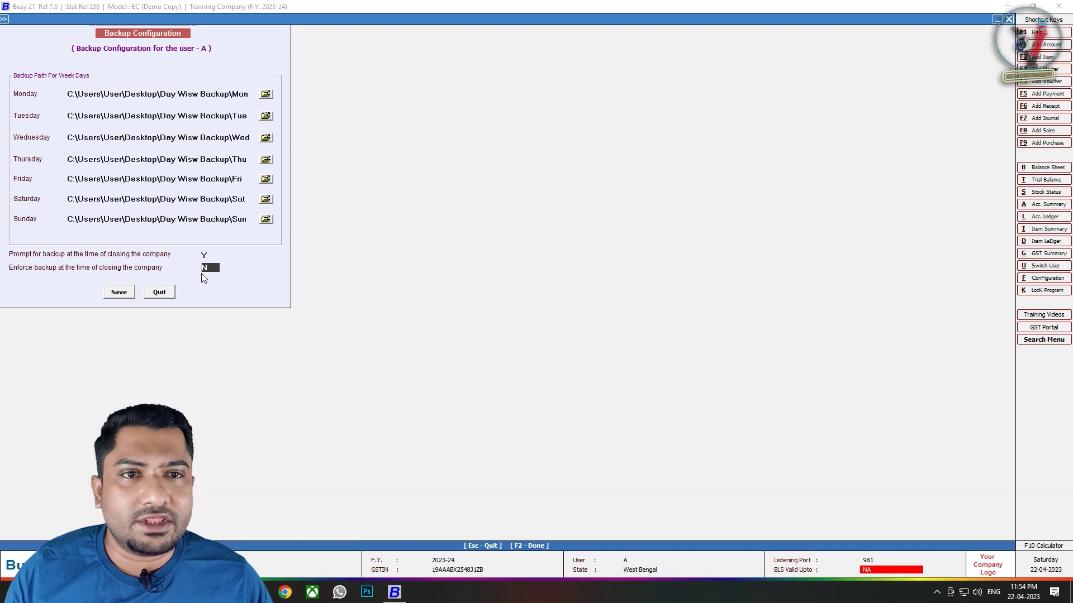
{"action": "type", "text": "Y"}
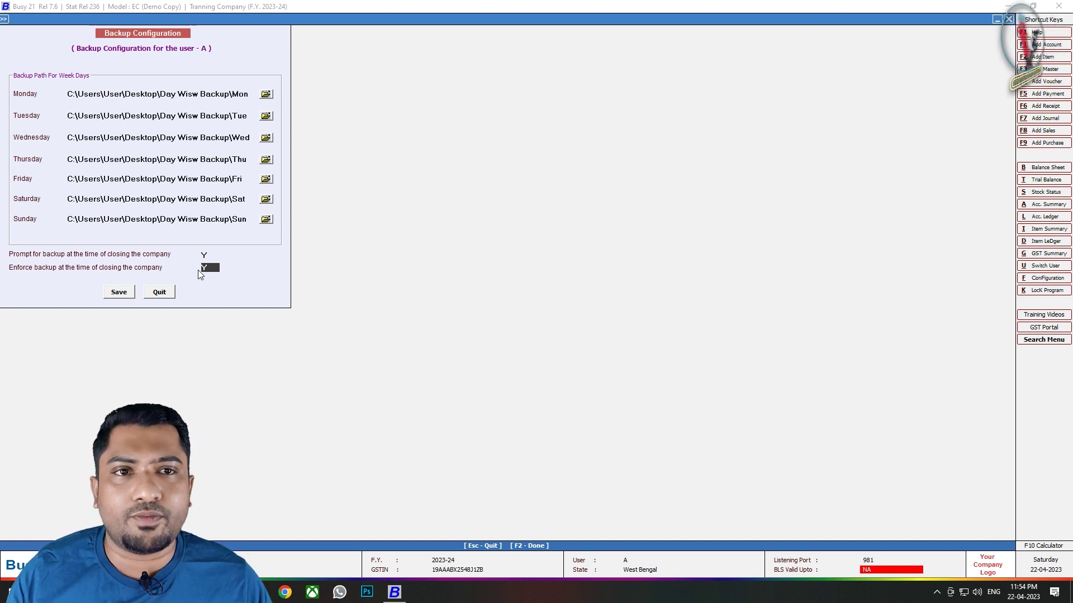
{"action": "type", "text": "N"}
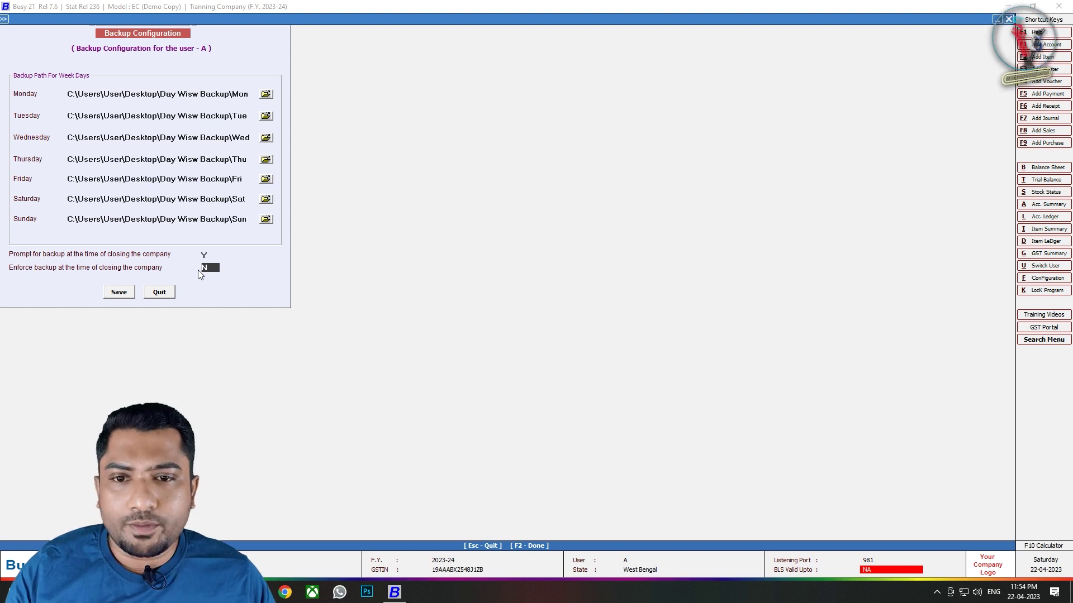
{"action": "key", "text": "Return"}
{"action": "key", "text": "Return"}
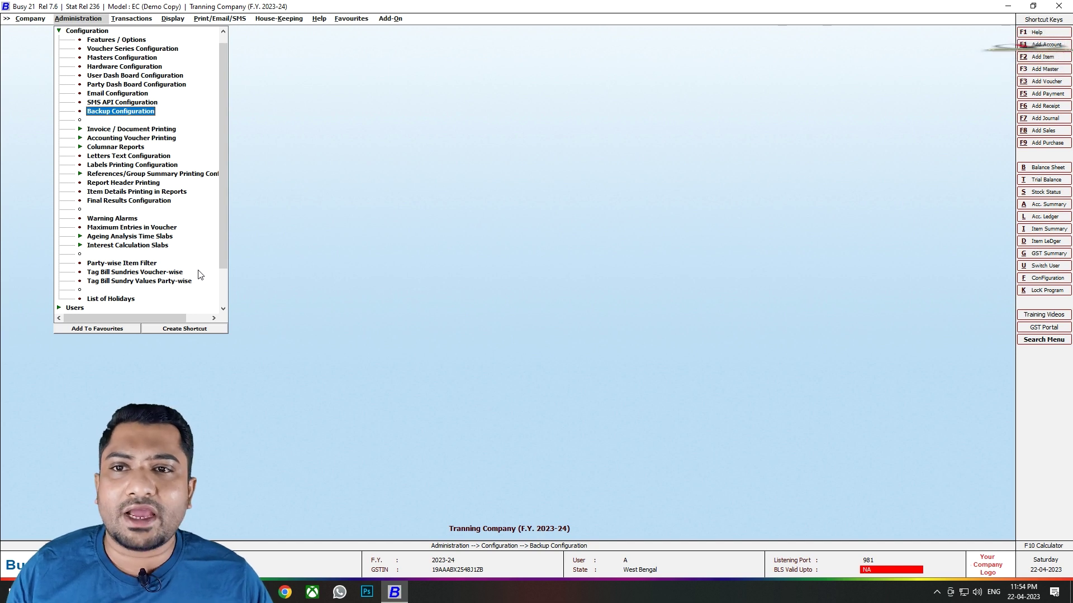
- Close Tranning Company and accept the automatic backup to Day Wisw Backup\Sat
{"action": "key", "text": "Left"}
{"action": "key", "text": "Return"}
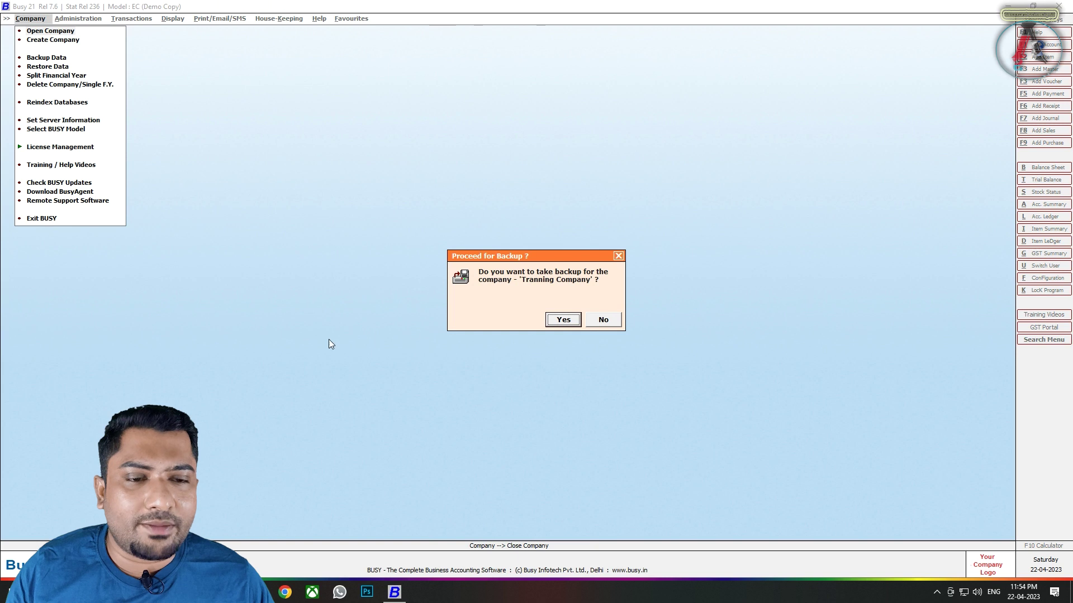
{"action": "left_click", "coordinate": [549, 324]}
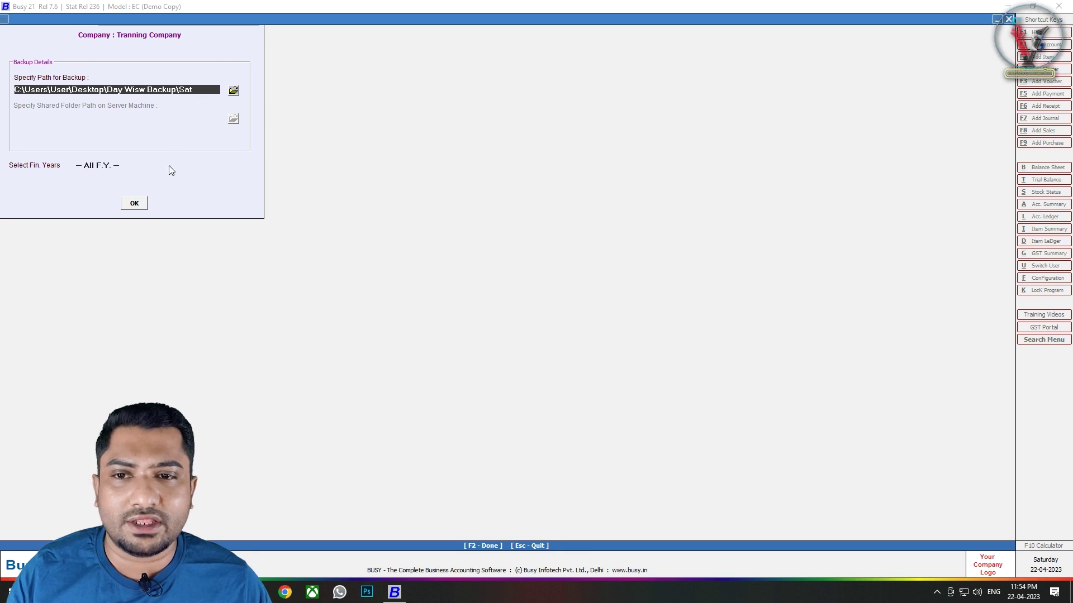
{"action": "left_click", "coordinate": [134, 204]}
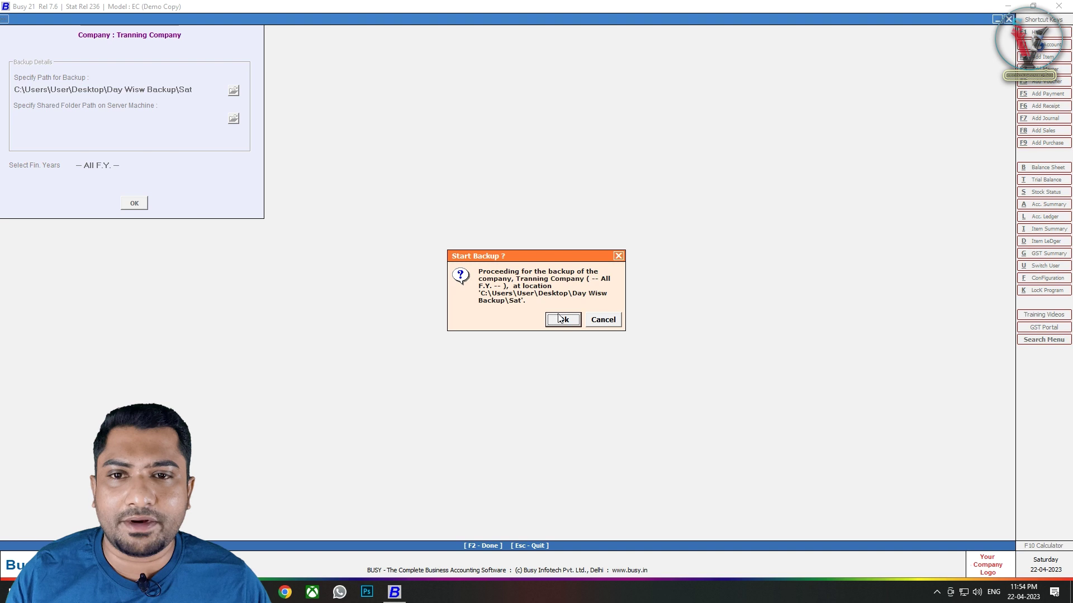
{"action": "left_click", "coordinate": [561, 322]}
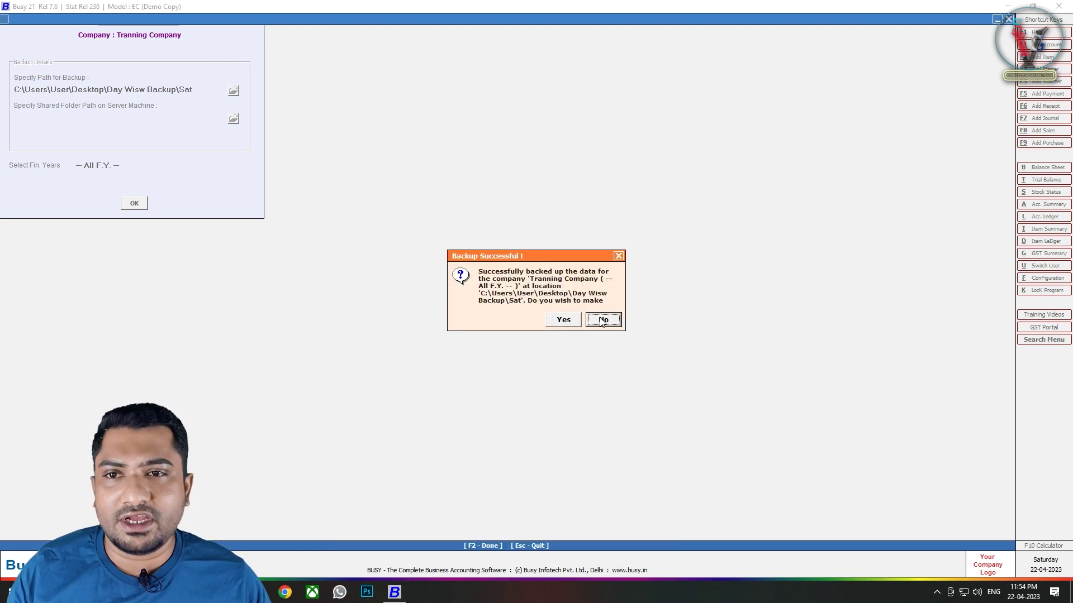
{"action": "left_click", "coordinate": [603, 321]}
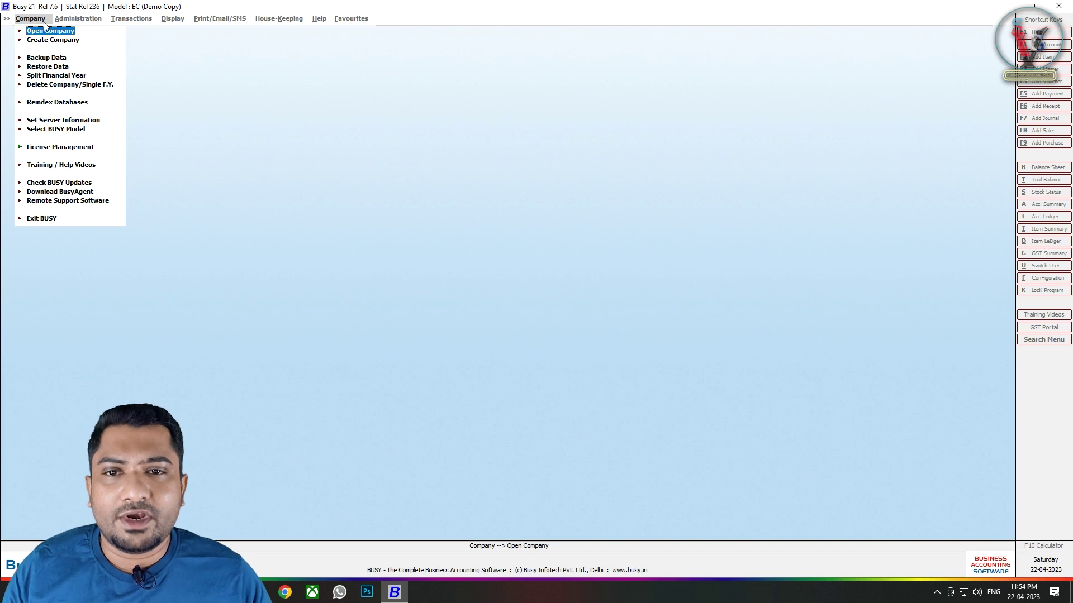
- Open Tranning Company, then close it without taking a backup
{"action": "key", "text": "Return"}
{"action": "key", "text": "Return"}
{"action": "key", "text": "Return"}
{"action": "key", "text": "Return"}
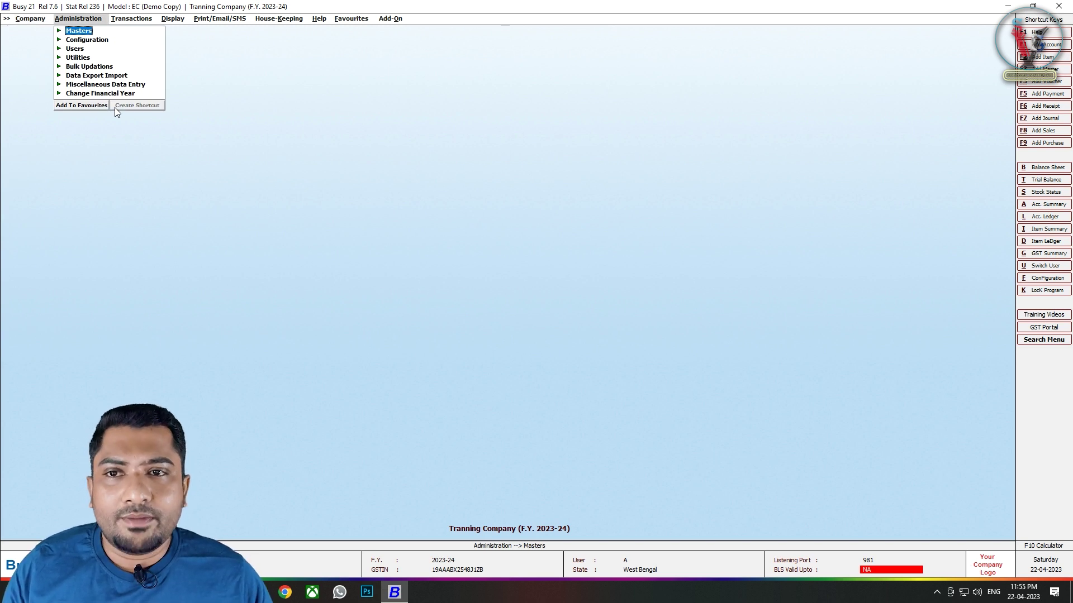
{"action": "key", "text": "Left"}
{"action": "key", "text": "Return"}
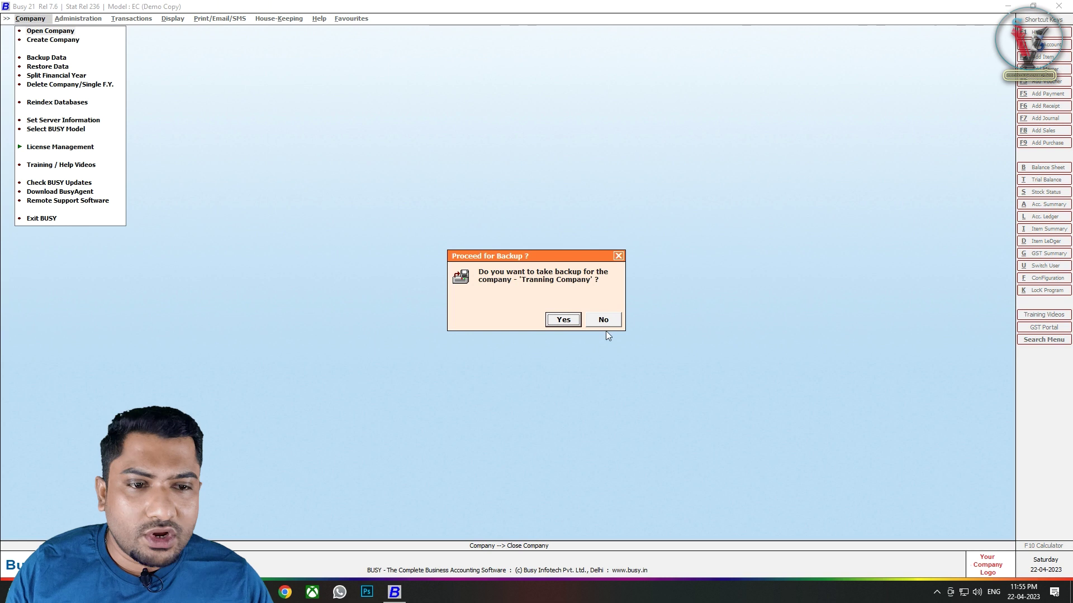
{"action": "left_click", "coordinate": [613, 323]}
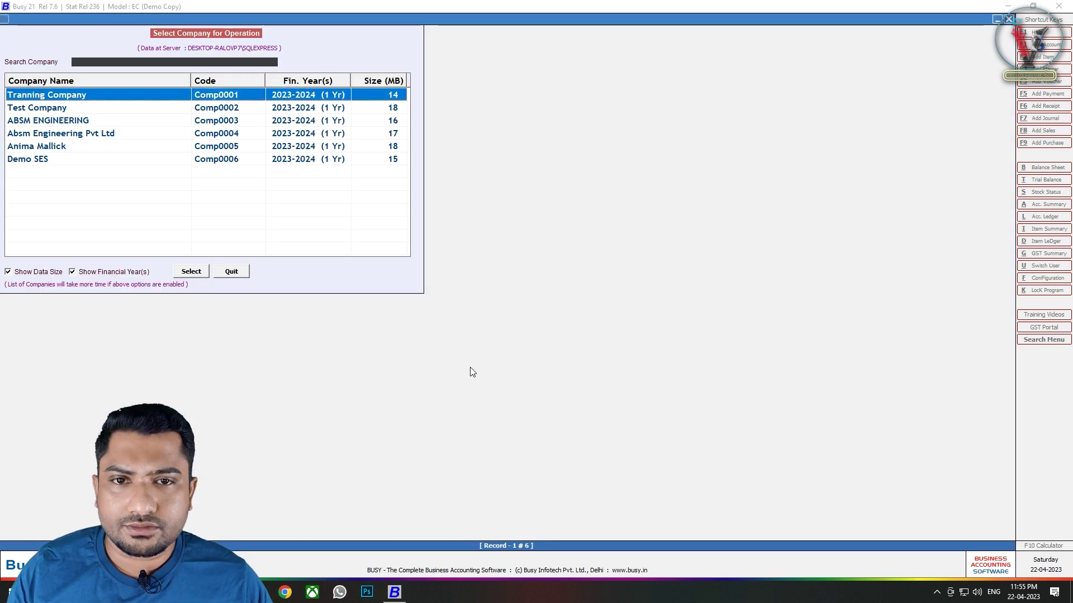
- Reopen Tranning Company as user A and expand Administration > Configuration
{"action": "type", "text": "A"}
{"action": "key", "text": "Return"}
{"action": "key", "text": "Return"}
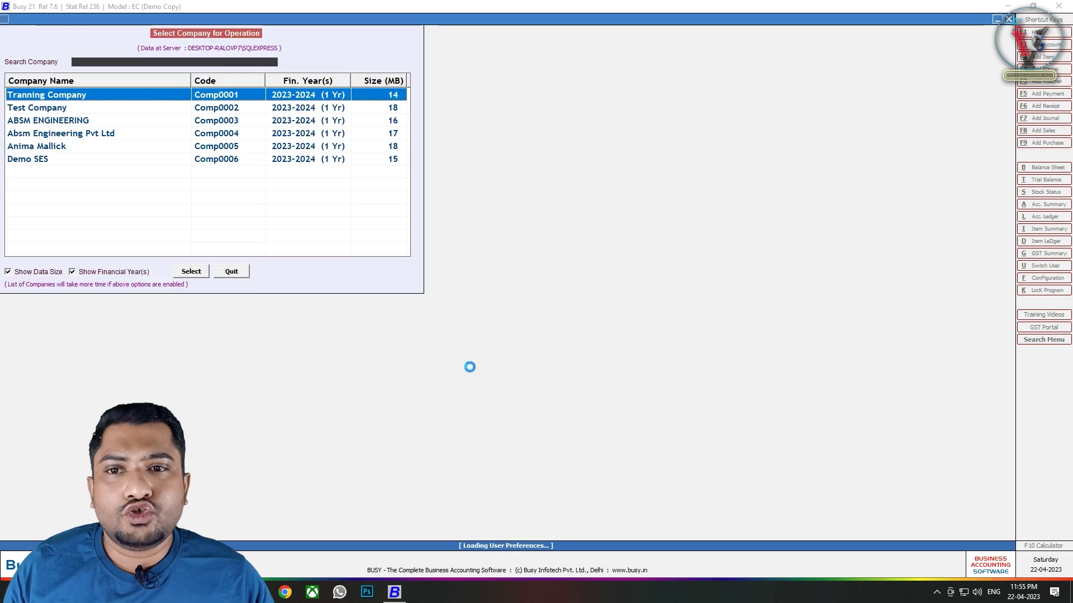
{"action": "key", "text": "Down"}
{"action": "key", "text": "Return"}
{"action": "key", "text": "Down"}
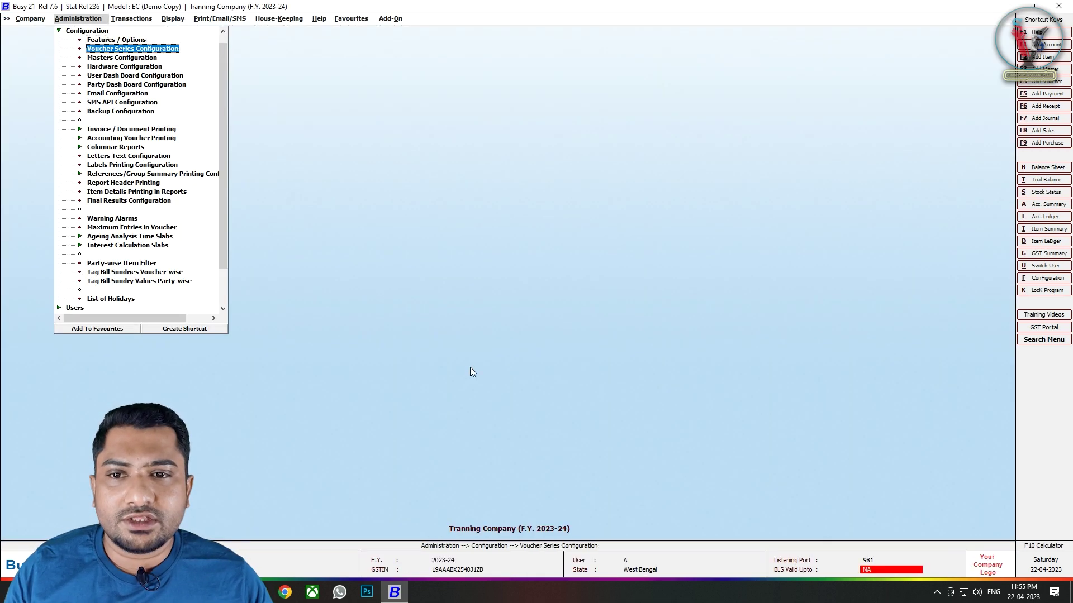
- Open the Backup Configuration and save it without changes
{"action": "key", "text": "Down"}
{"action": "key", "text": "Down"}
{"action": "key", "text": "Down"}
{"action": "key", "text": "Down"}
{"action": "key", "text": "Down"}
{"action": "key", "text": "Down"}
{"action": "key", "text": "Down"}
{"action": "key", "text": "Return"}
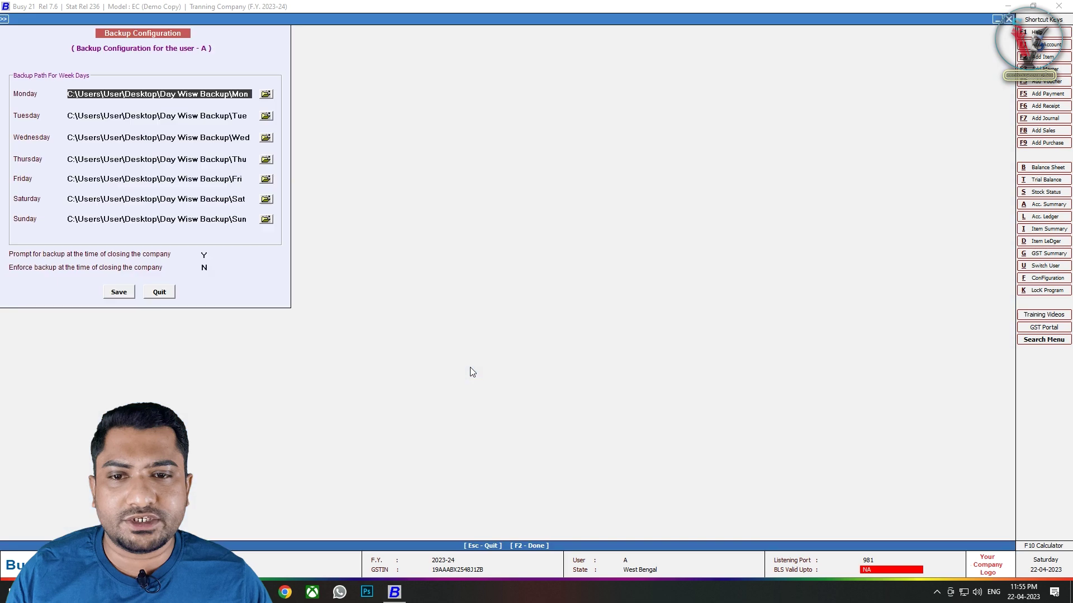
{"action": "left_click", "coordinate": [205, 268]}
{"action": "key", "text": "Return"}
{"action": "key", "text": "Return"}
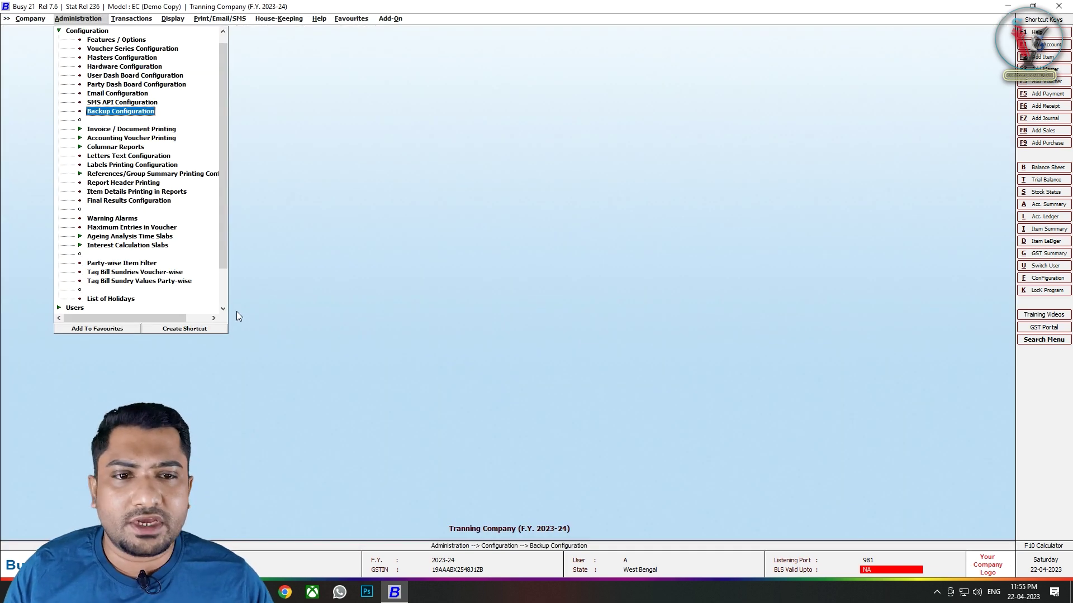
- Close Tranning Company, overwriting the existing backup in the Day Wisw Backup Sat folder
{"action": "key", "text": "Left"}
{"action": "key", "text": "Return"}
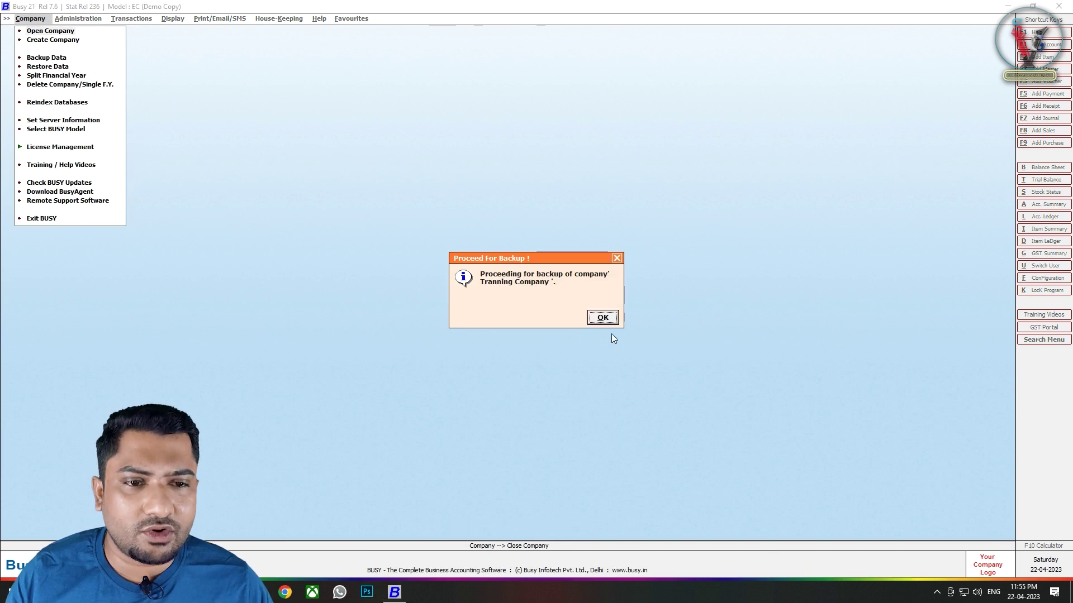
{"action": "left_click", "coordinate": [604, 319]}
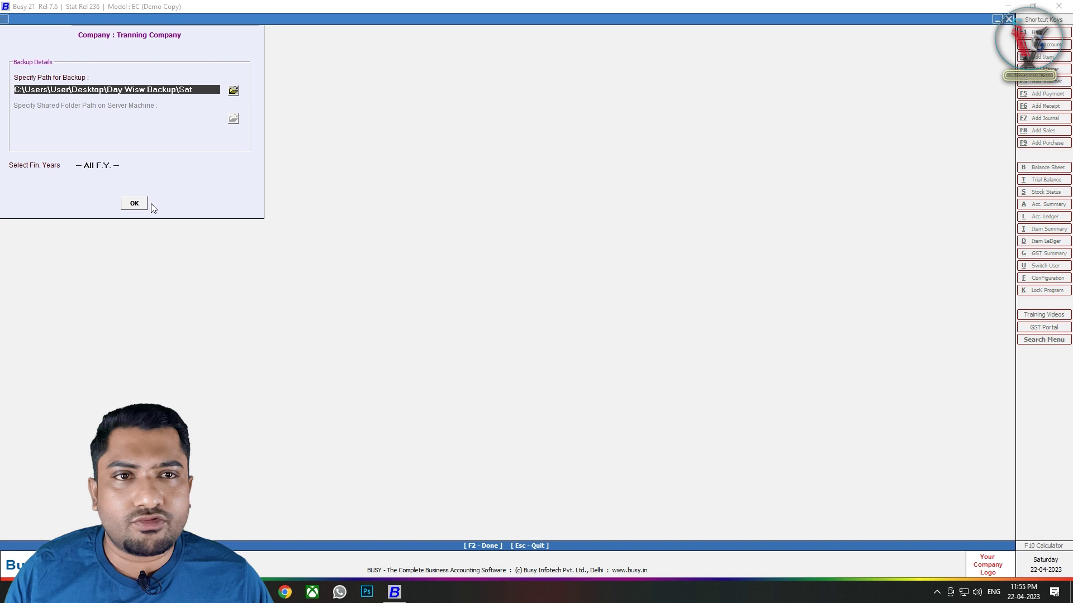
{"action": "left_click", "coordinate": [134, 204]}
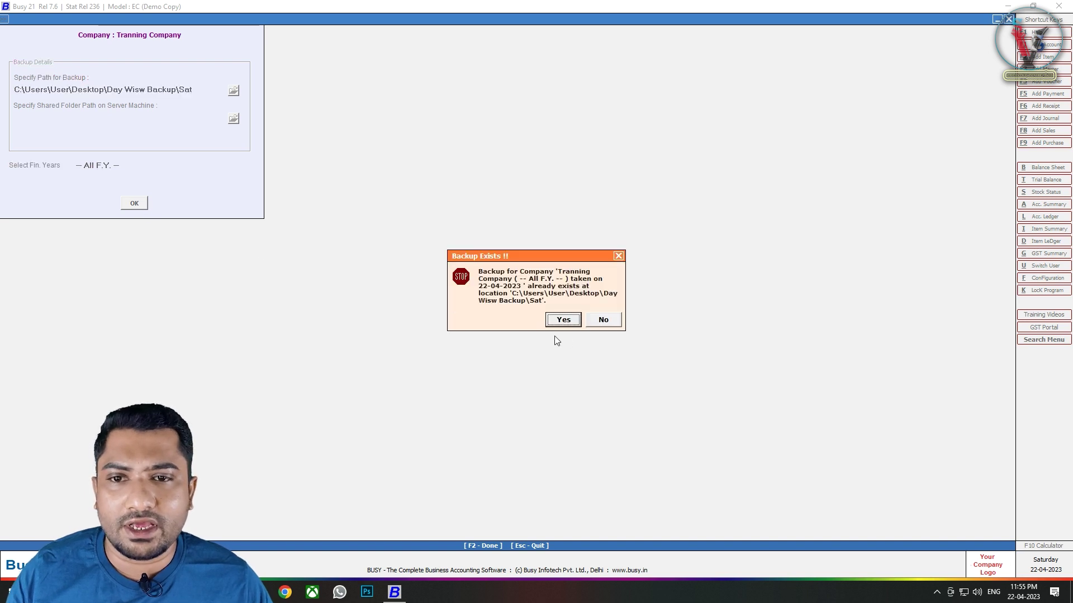
{"action": "left_click", "coordinate": [562, 320]}
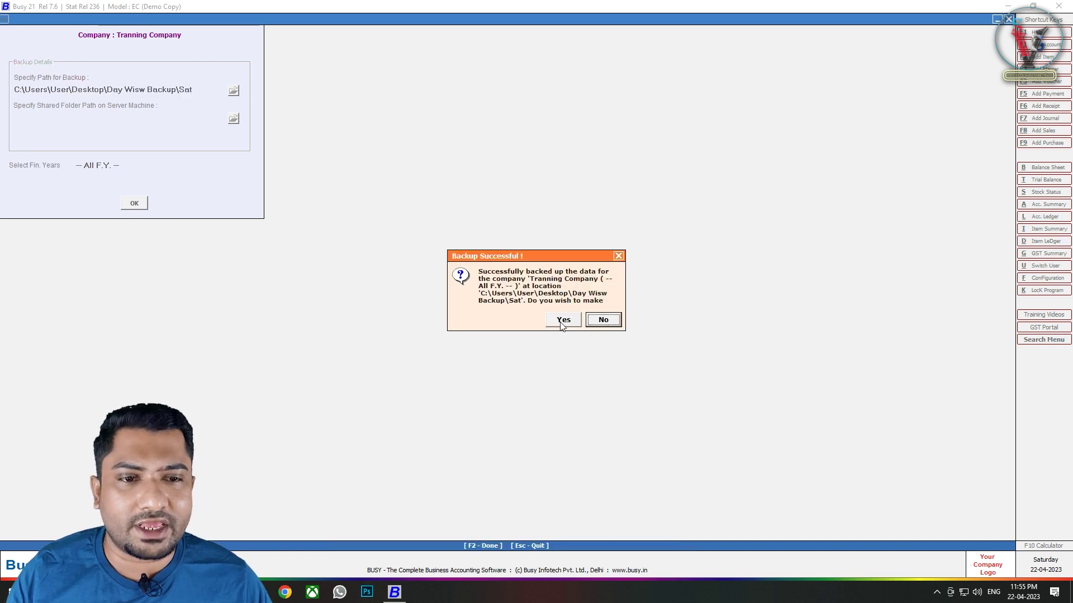
{"action": "left_click", "coordinate": [598, 321]}
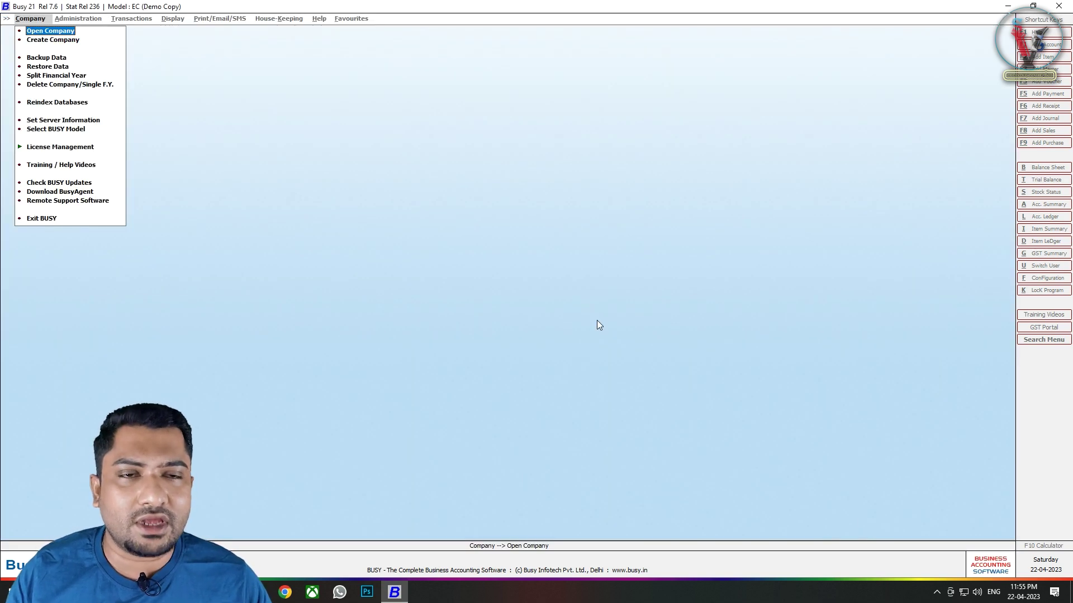
{"action": "key", "text": "Down"}
{"action": "key", "text": "Down"}
{"action": "key", "text": "Down"}
{"action": "key", "text": "Down"}
{"action": "key", "text": "Down"}
{"action": "key", "text": "Down"}
{"action": "key", "text": "Down"}
{"action": "key", "text": "Down"}
{"action": "key", "text": "Down"}
- Exit BUSY 21 from the Company menu to return to the Windows desktop
{"action": "key", "text": "Return"}
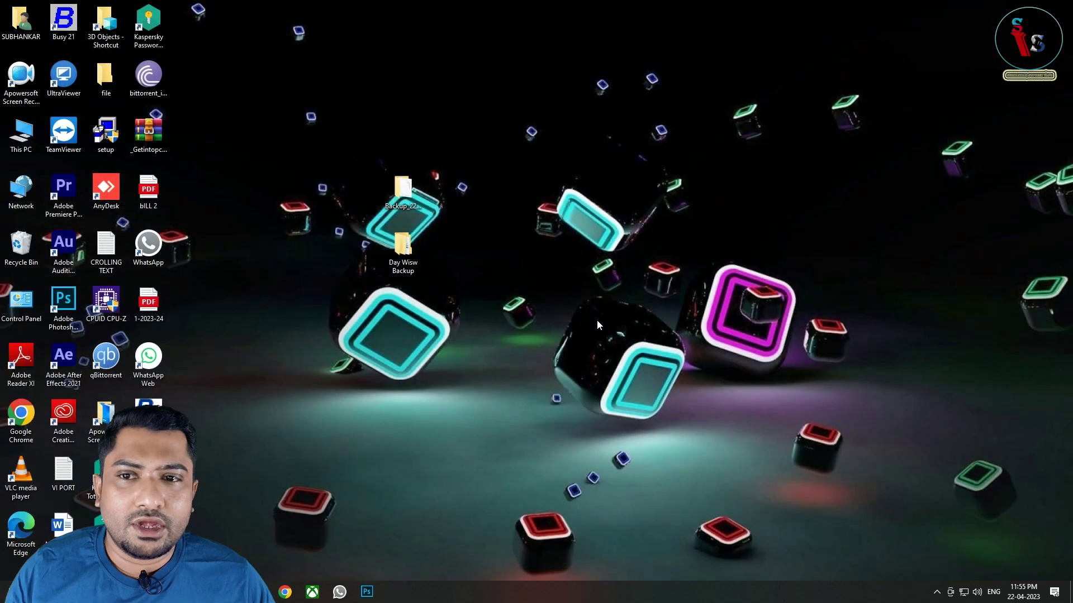